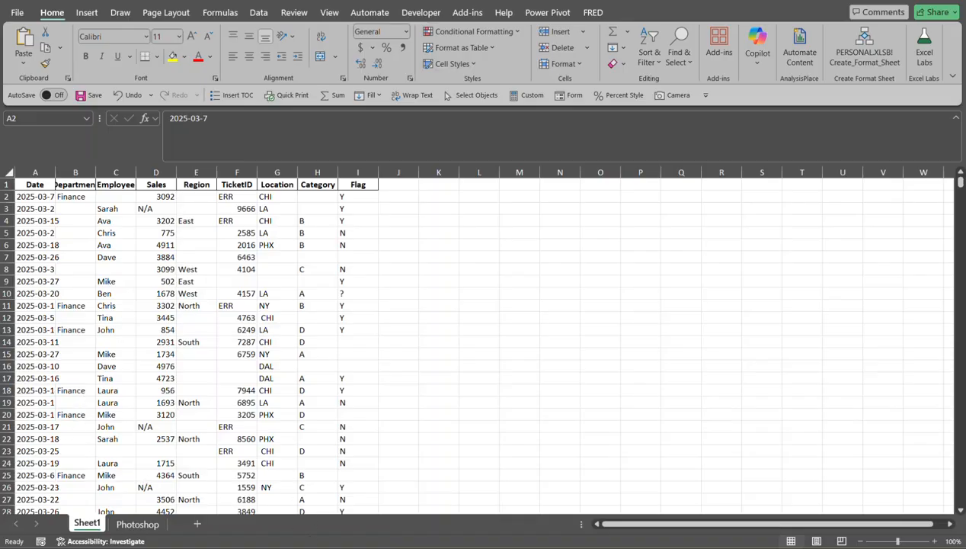
# Step: In the blank workbook, get data from Power Query Data Cleaning.xlsx in Downloads and open its Sheet1 in Power Query Editor for transformation
pyautogui.moveTo(312, 542)
pyautogui.click(345, 500)
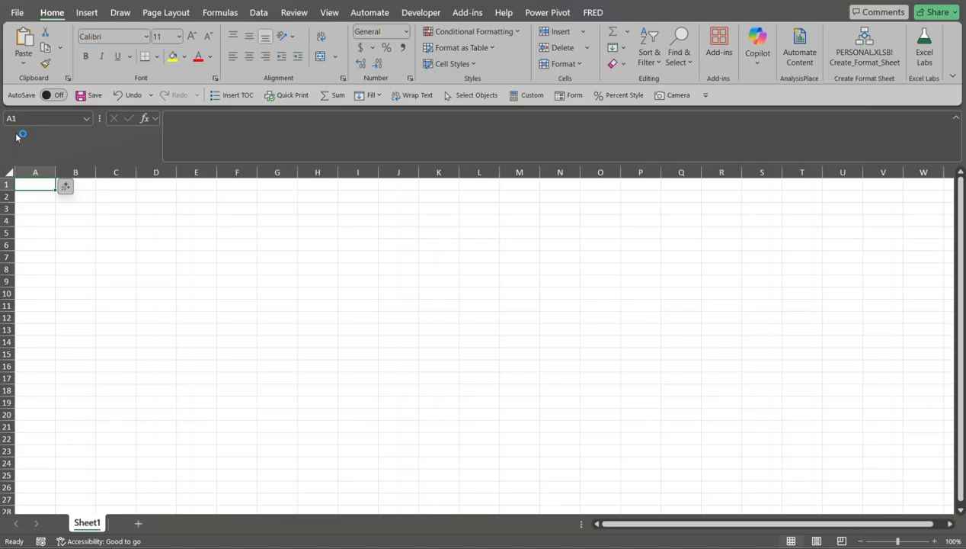
pyautogui.click(266, 15)
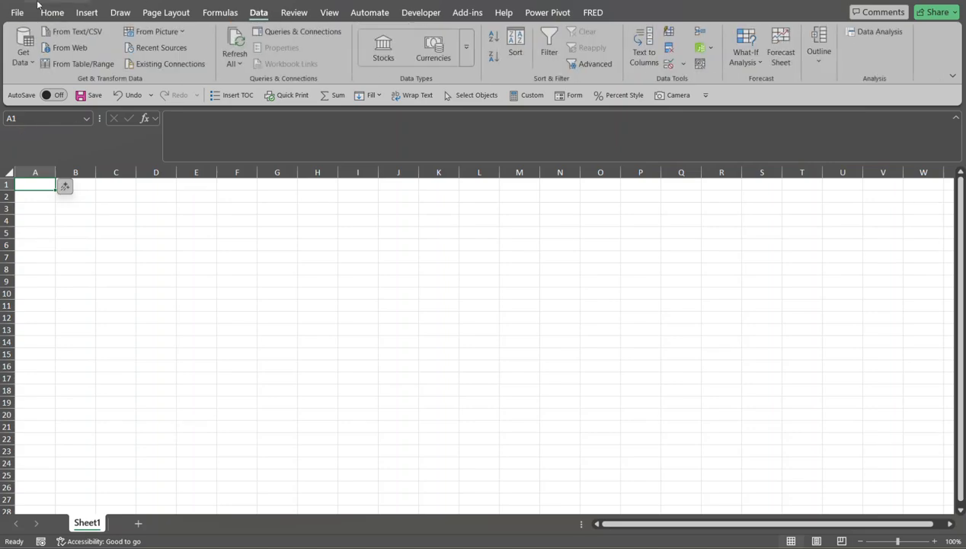
pyautogui.click(27, 60)
pyautogui.moveTo(67, 85)
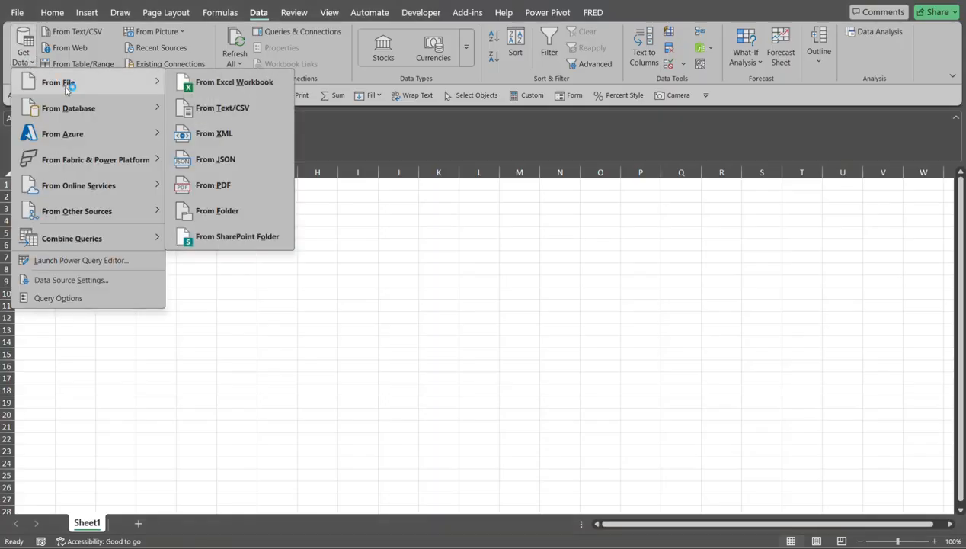
pyautogui.click(259, 80)
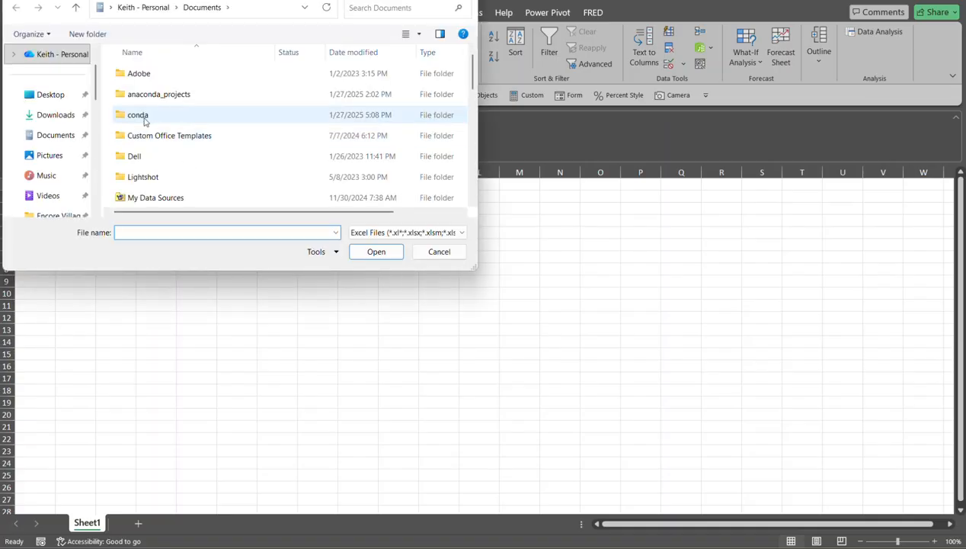
pyautogui.click(67, 119)
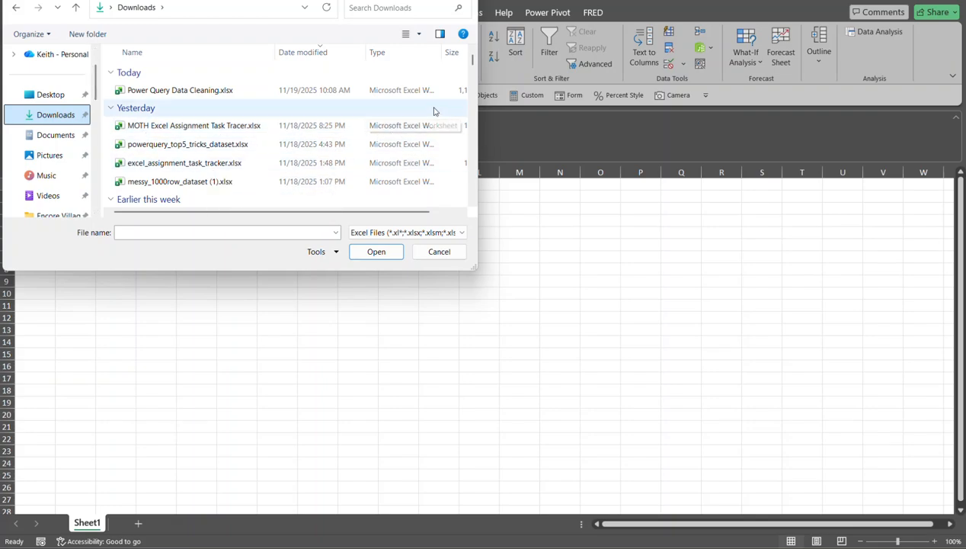
pyautogui.click(166, 92)
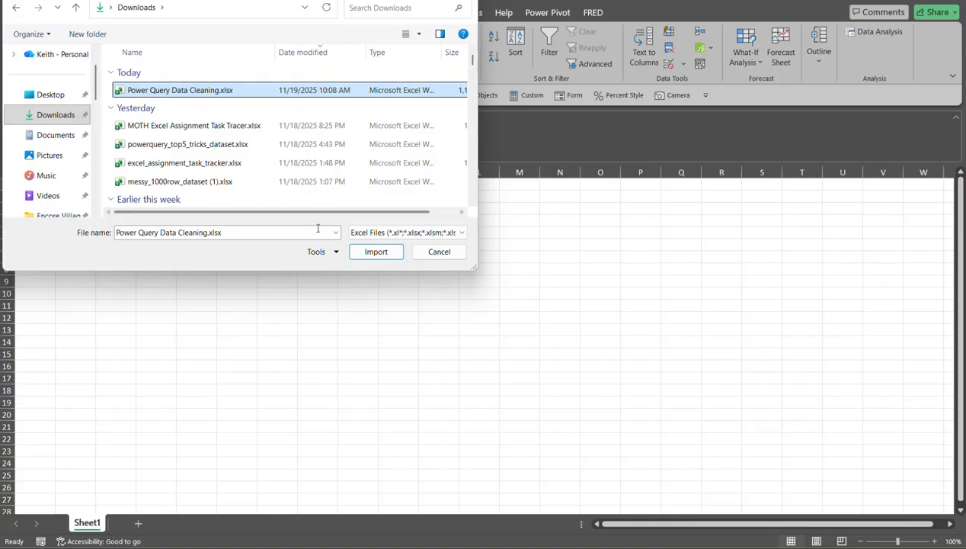
pyautogui.click(381, 257)
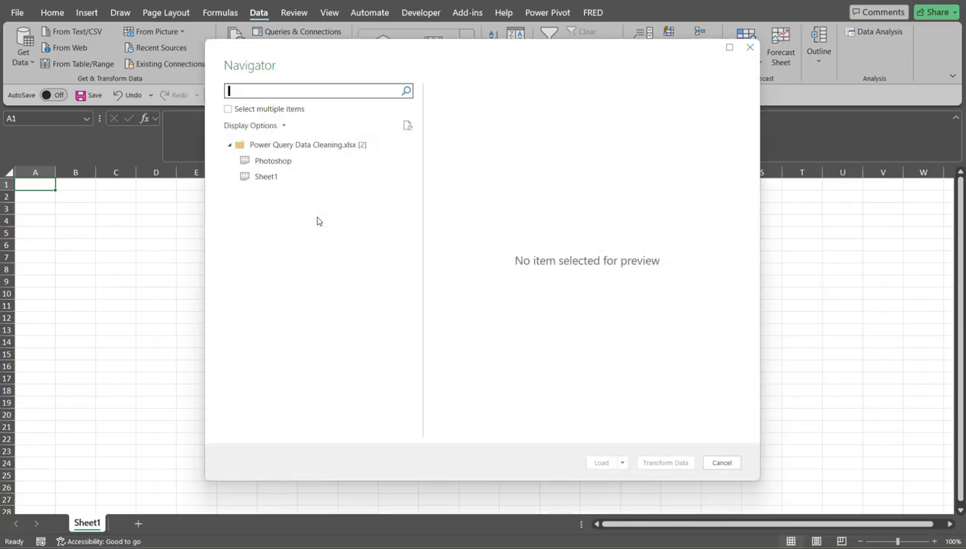
pyautogui.click(268, 178)
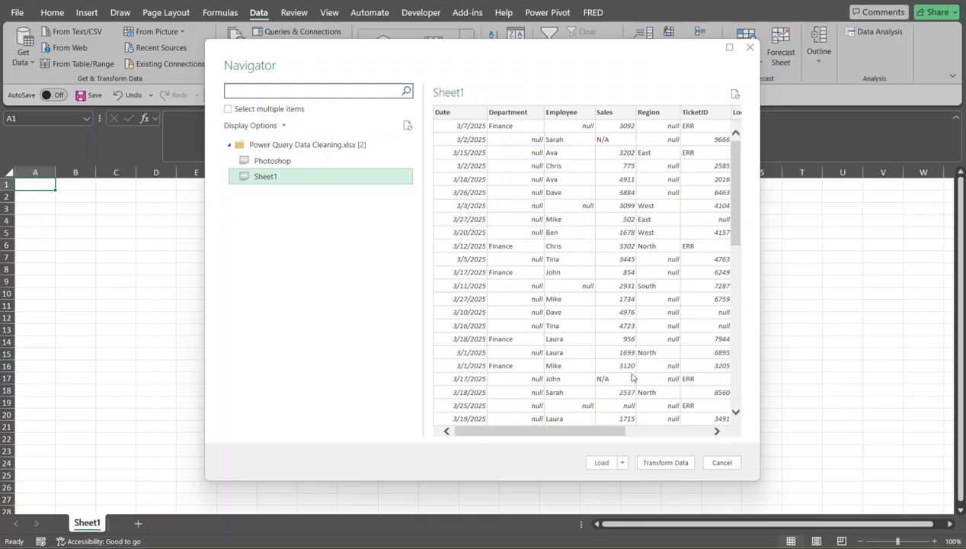
pyautogui.click(663, 462)
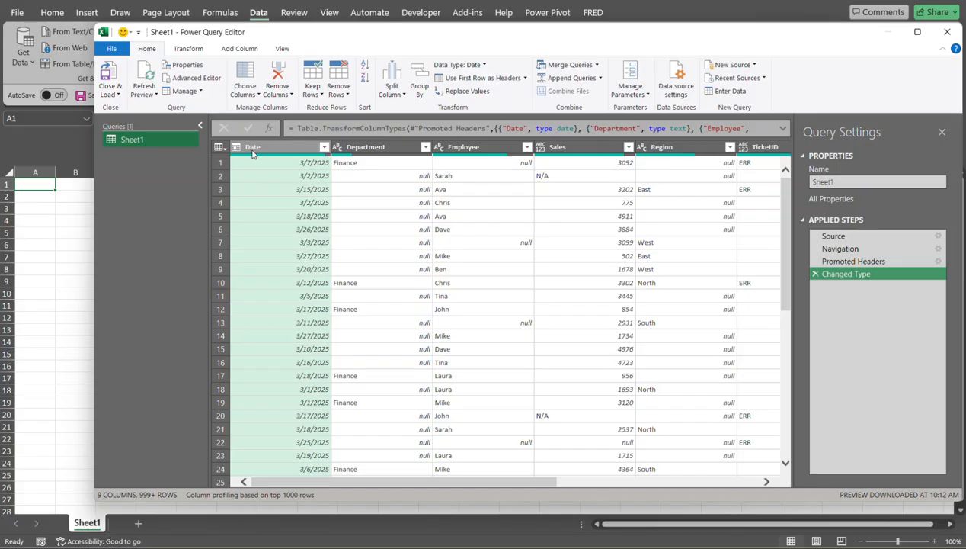
# Step: Review the Date column's filter values without filtering, and remove all blank rows from the table
pyautogui.click(324, 148)
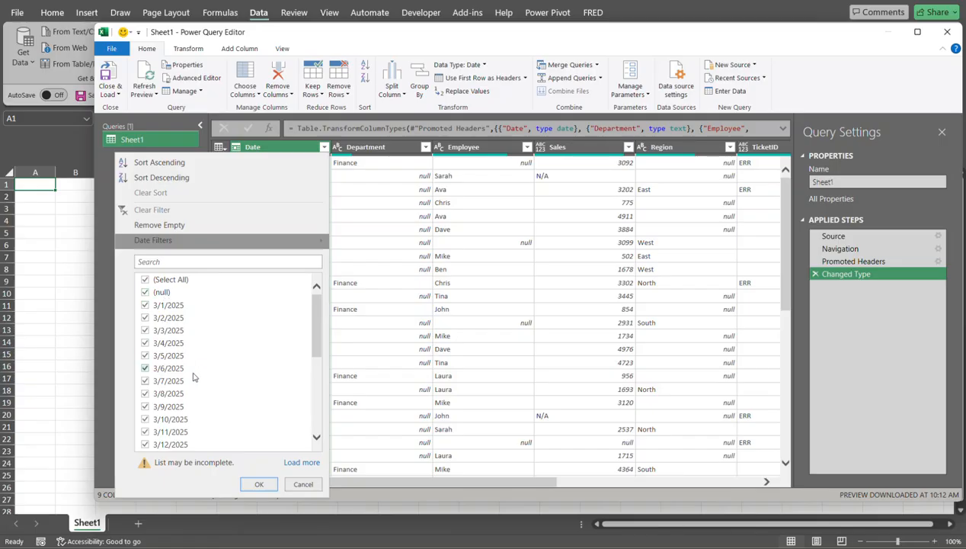
pyautogui.click(297, 484)
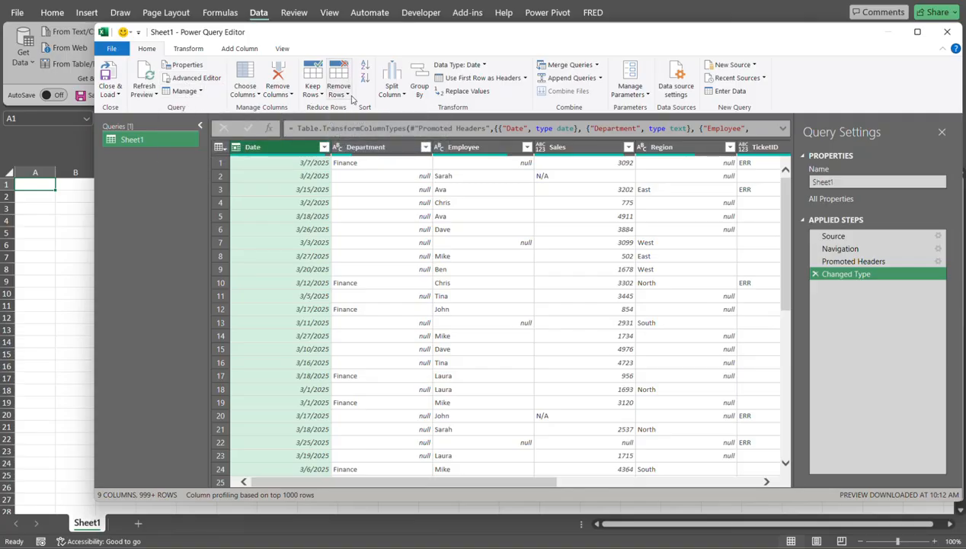
pyautogui.click(351, 99)
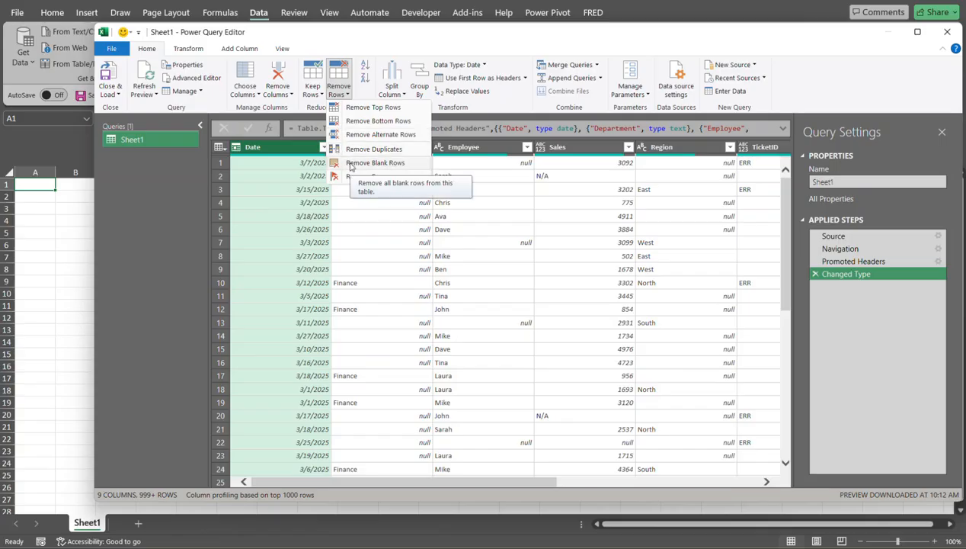
pyautogui.click(375, 162)
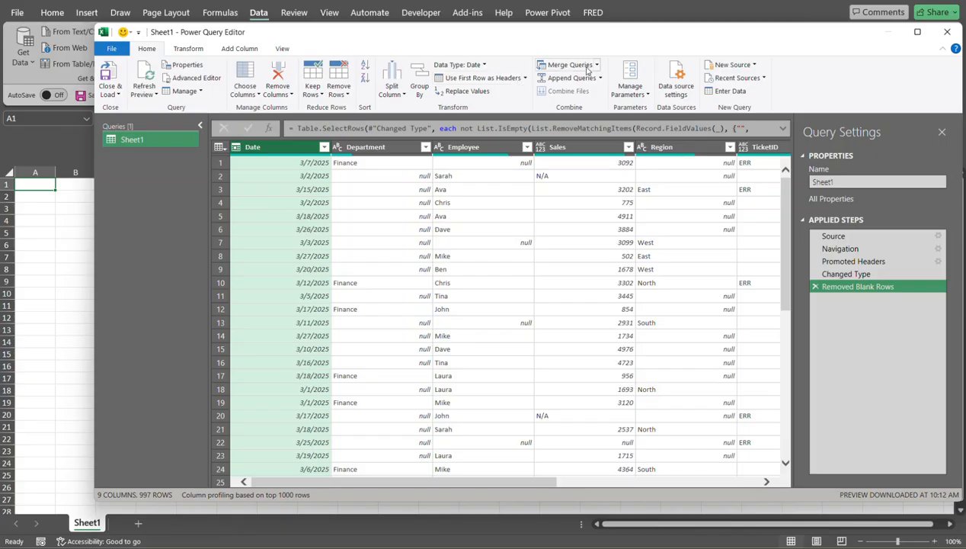
# Step: Trim the text in the Department, Employee, Region, Location, Category and Flag columns together
pyautogui.click(399, 152)
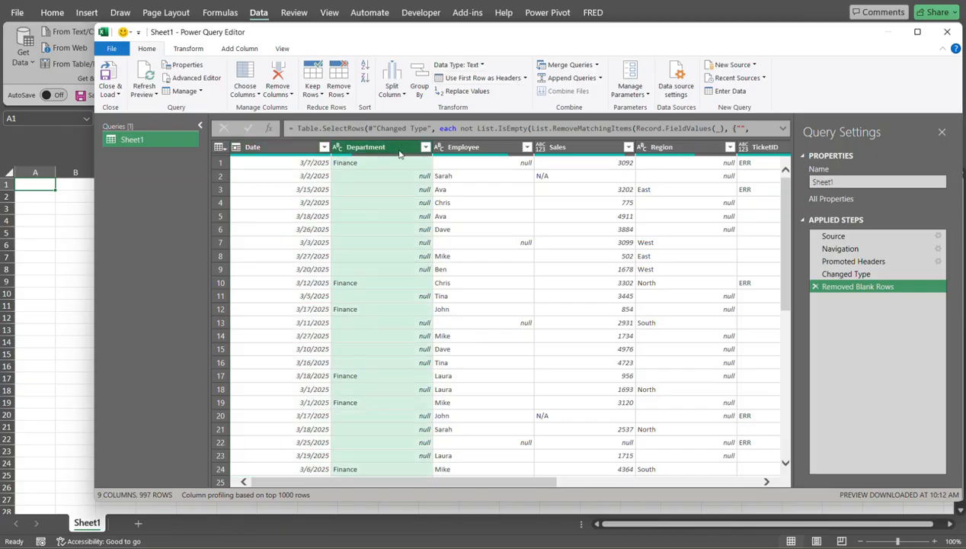
pyautogui.keyDown('ctrl'); pyautogui.click(485, 147); pyautogui.keyUp('ctrl')
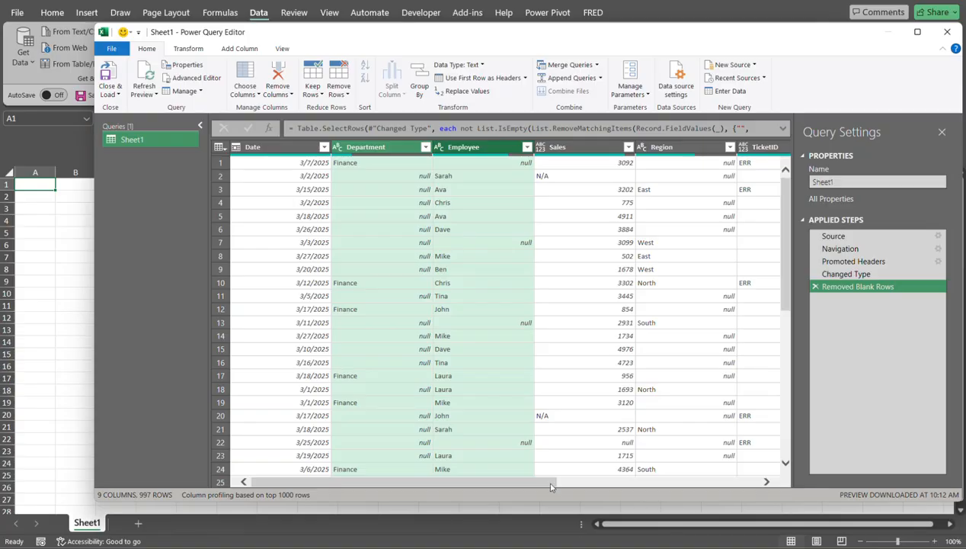
pyautogui.moveTo(535, 484); pyautogui.dragTo(663, 483)
pyautogui.moveTo(726, 468); pyautogui.dragTo(748, 464)
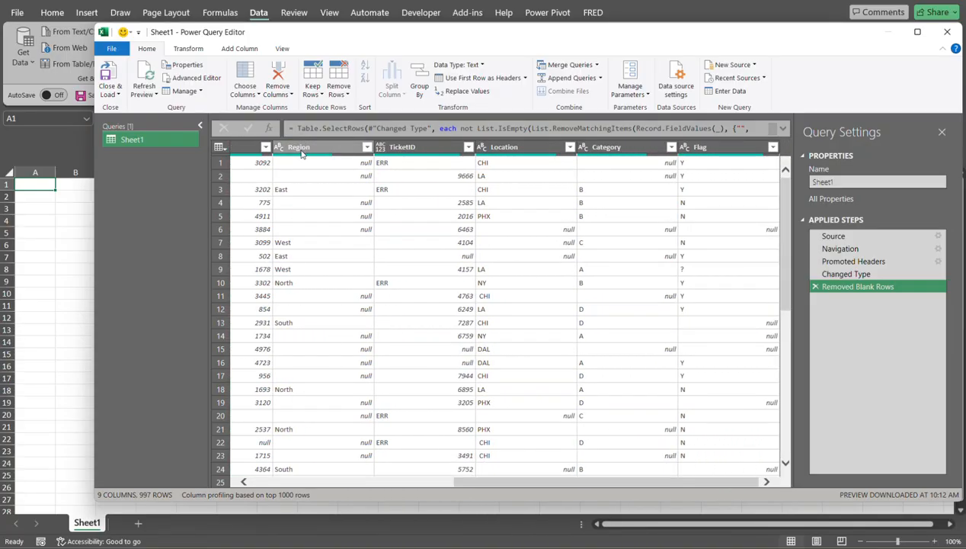
pyautogui.click(300, 149)
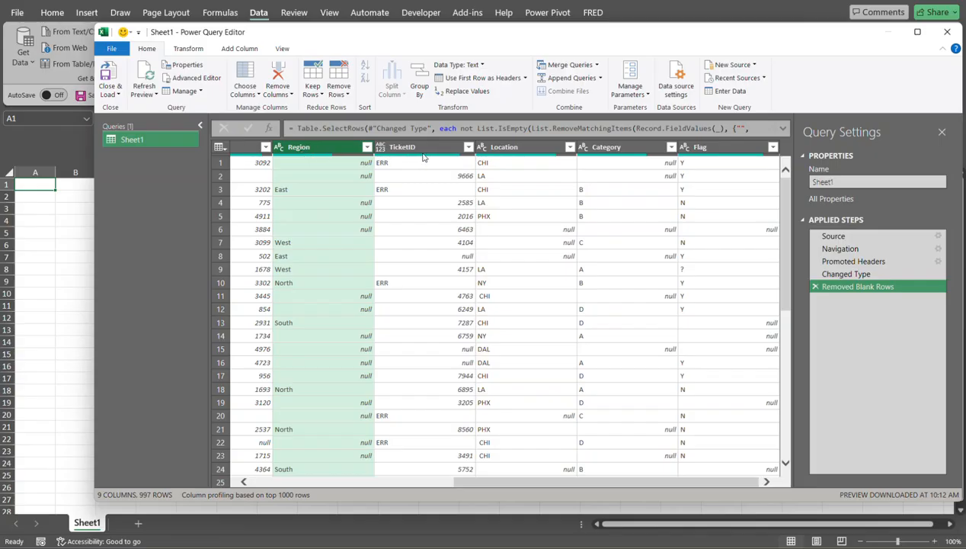
pyautogui.keyDown('ctrl'); pyautogui.click(526, 148); pyautogui.keyUp('ctrl')
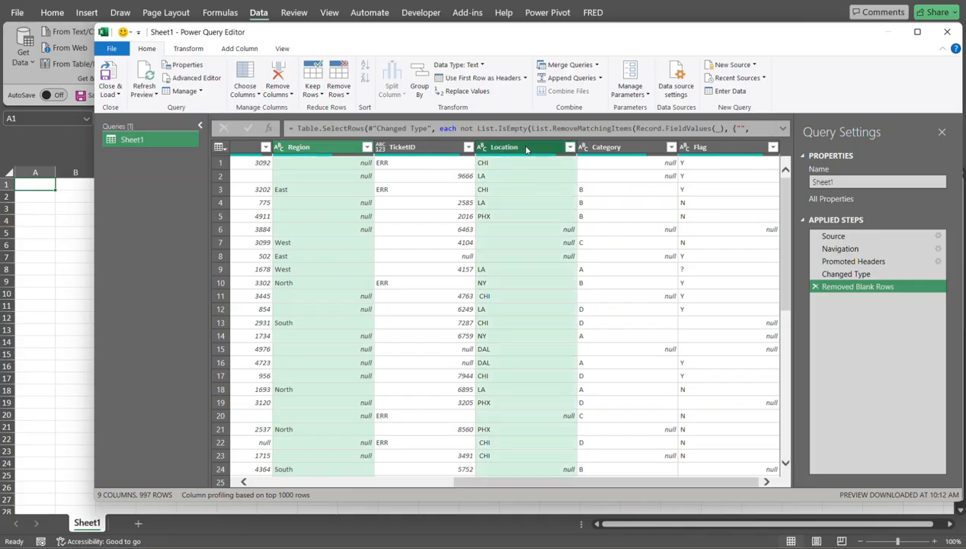
pyautogui.keyDown('ctrl'); pyautogui.click(608, 150); pyautogui.keyUp('ctrl')
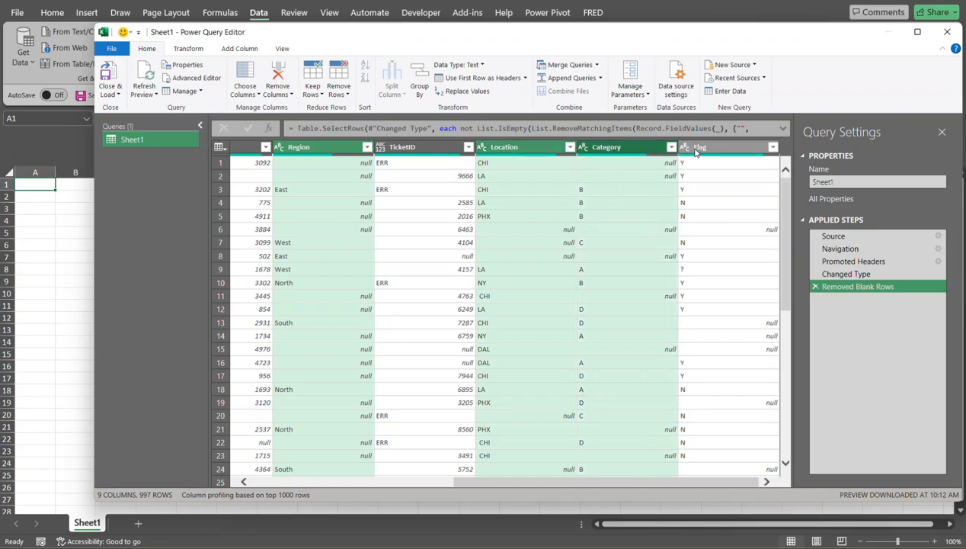
pyautogui.keyDown('ctrl'); pyautogui.click(695, 150); pyautogui.keyUp('ctrl')
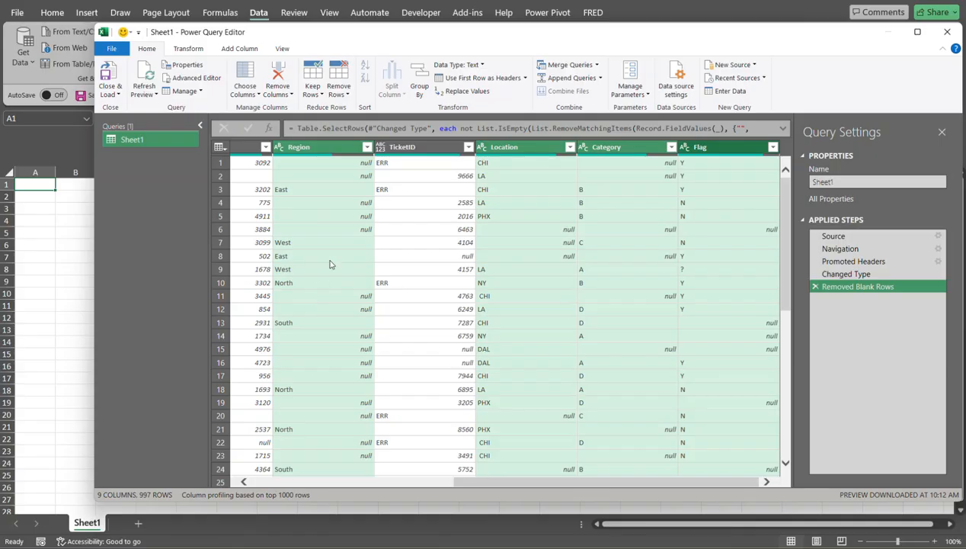
pyautogui.click(187, 50)
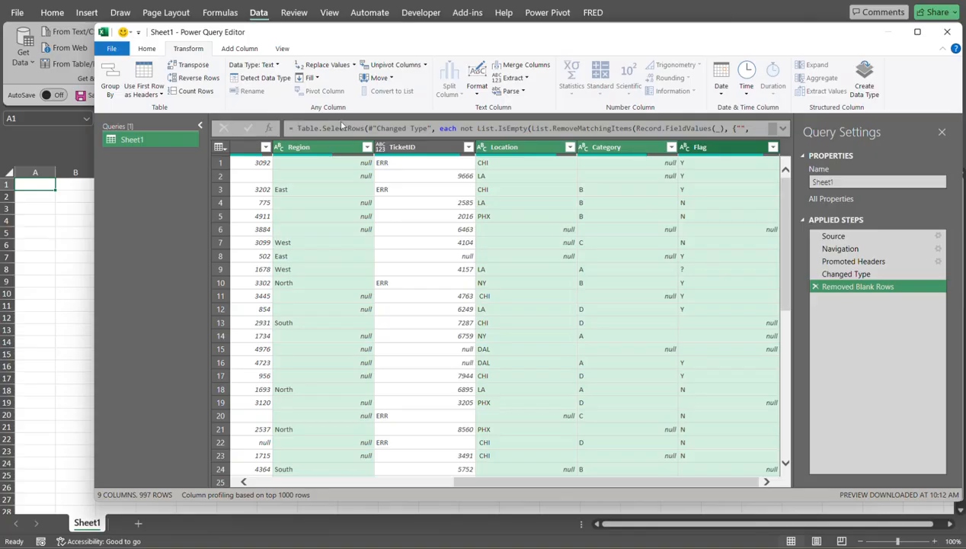
pyautogui.click(477, 94)
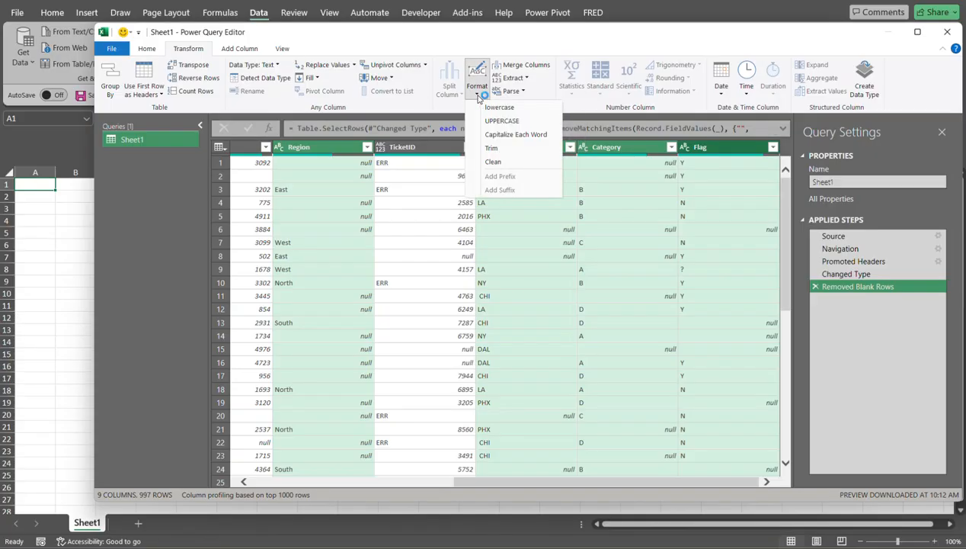
pyautogui.click(494, 149)
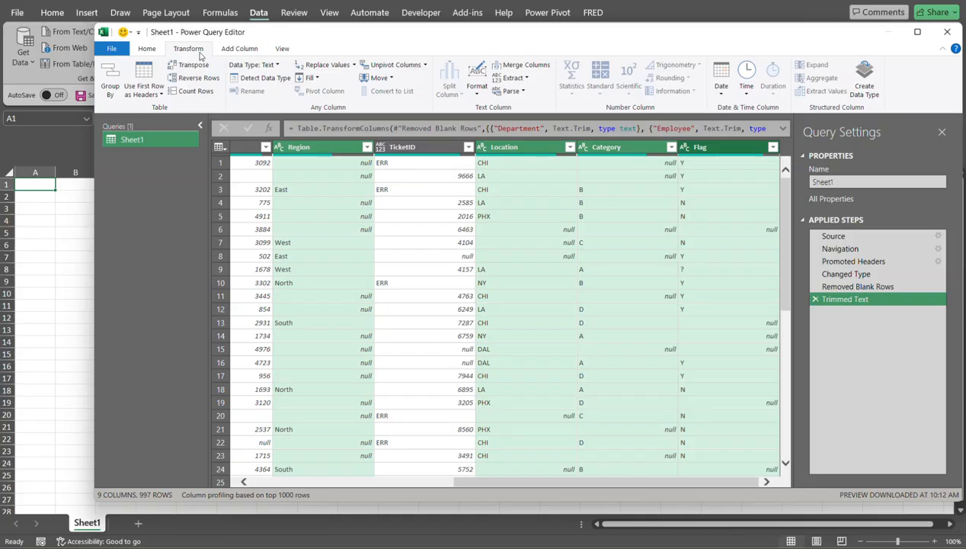
# Step: Apply the Clean text format to the same six selected text columns to strip non-printable characters
pyautogui.click(471, 94)
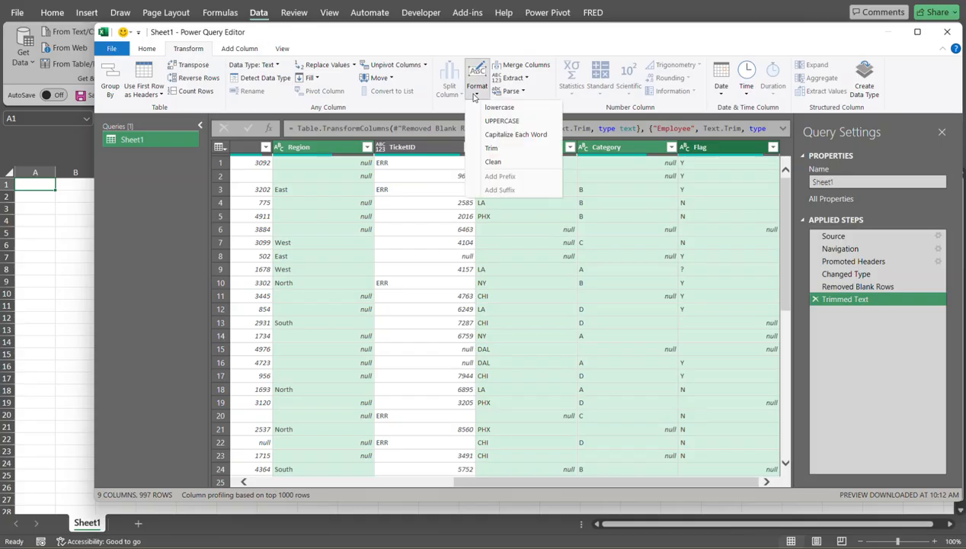
pyautogui.click(493, 161)
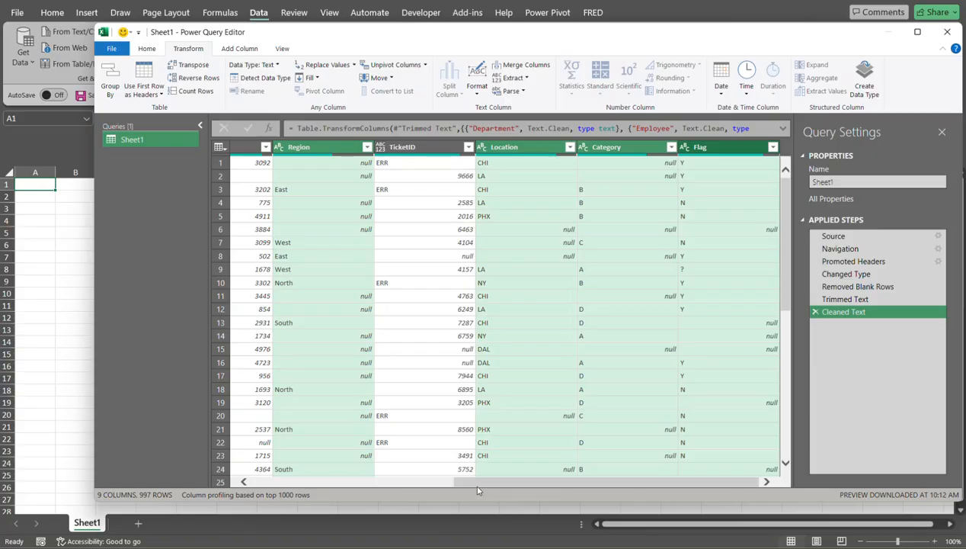
pyautogui.moveTo(475, 484); pyautogui.dragTo(272, 488)
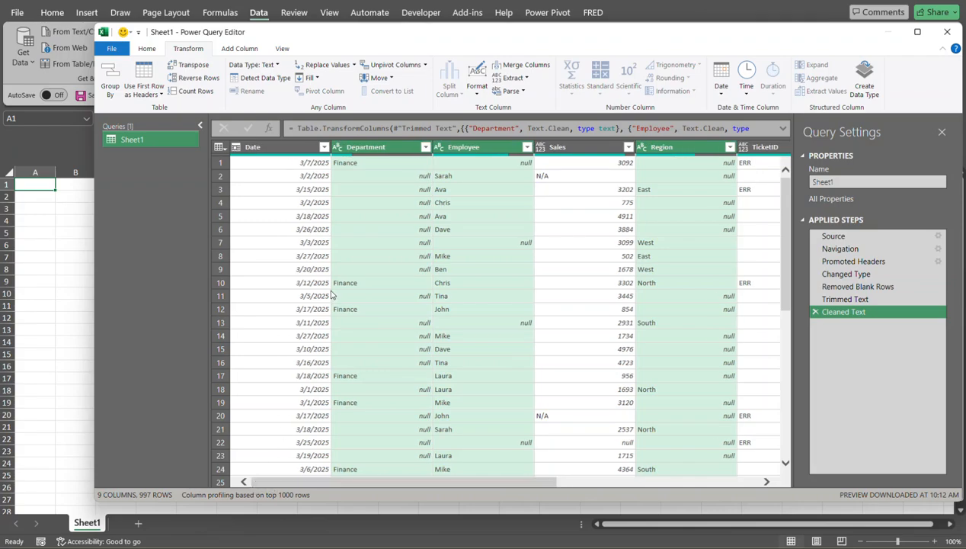
# Step: Look through the gaps in the Department column and fill its empty cells down with the value above
pyautogui.click(349, 165)
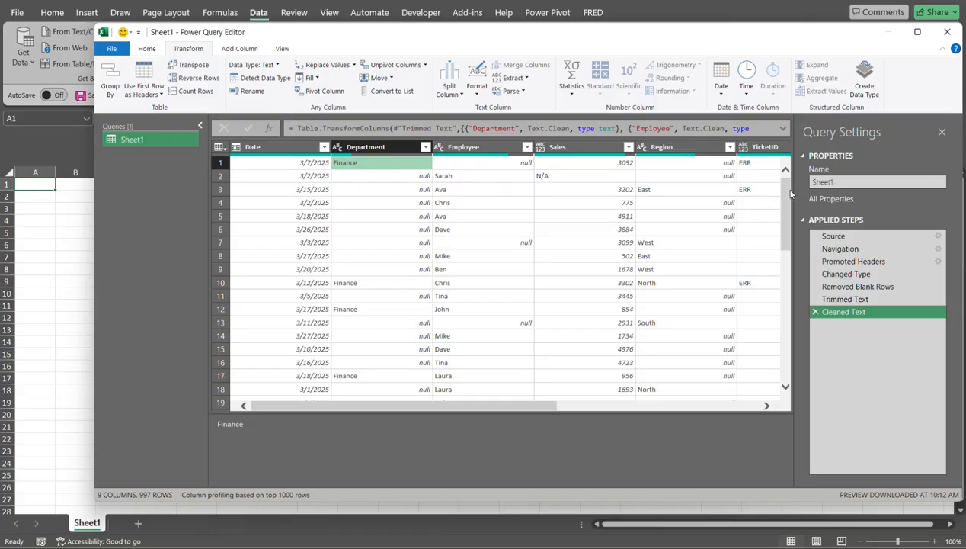
pyautogui.moveTo(786, 196); pyautogui.dragTo(783, 308)
pyautogui.click(785, 389)
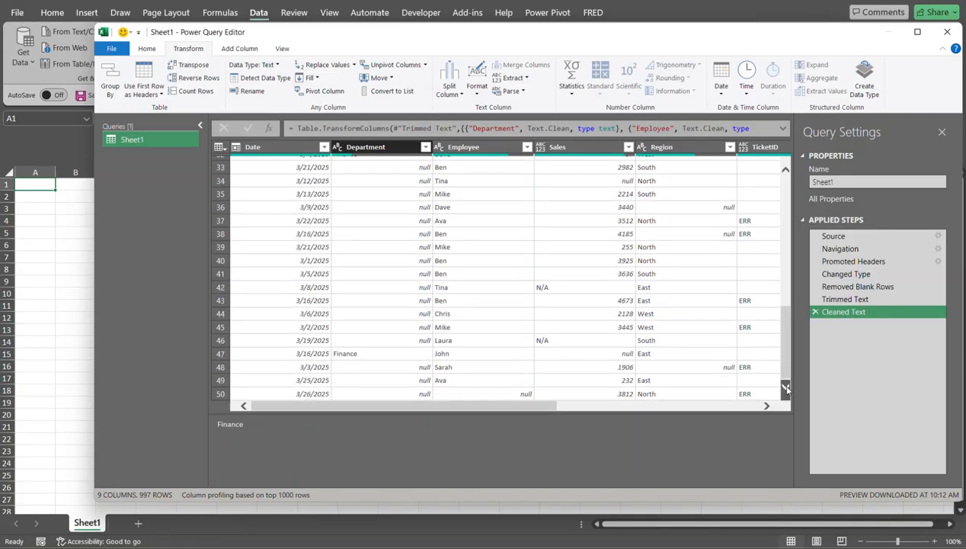
pyautogui.moveTo(785, 389); pyautogui.dragTo(786, 388)
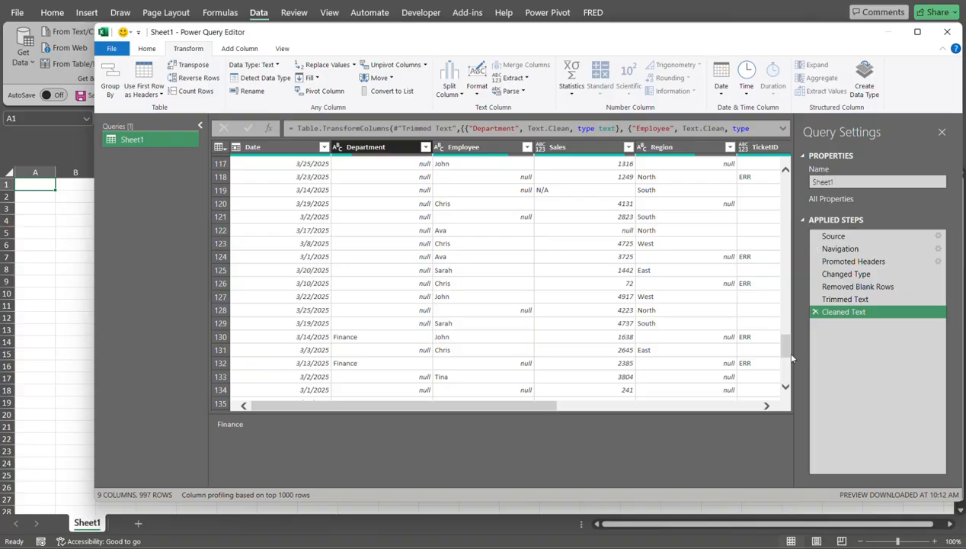
pyautogui.moveTo(787, 357); pyautogui.dragTo(785, 177)
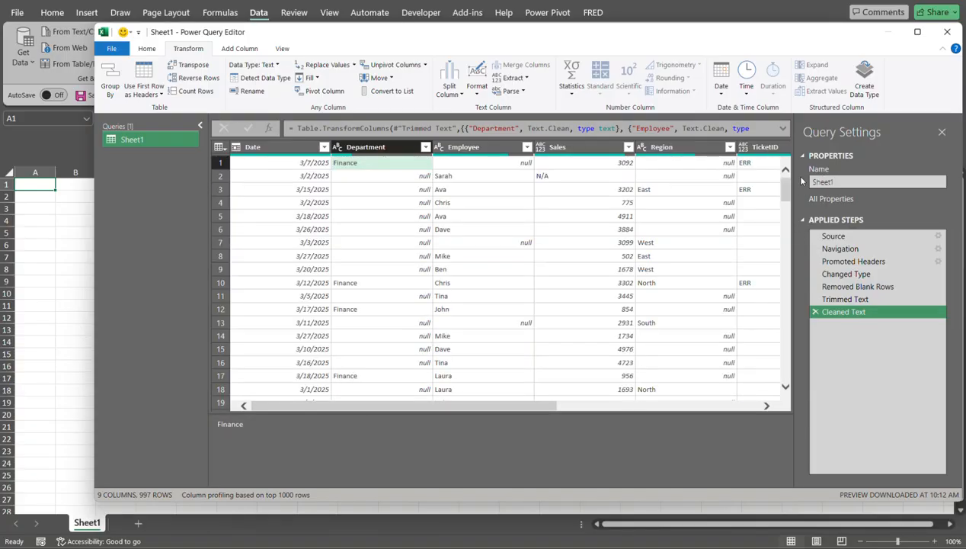
pyautogui.click(375, 149)
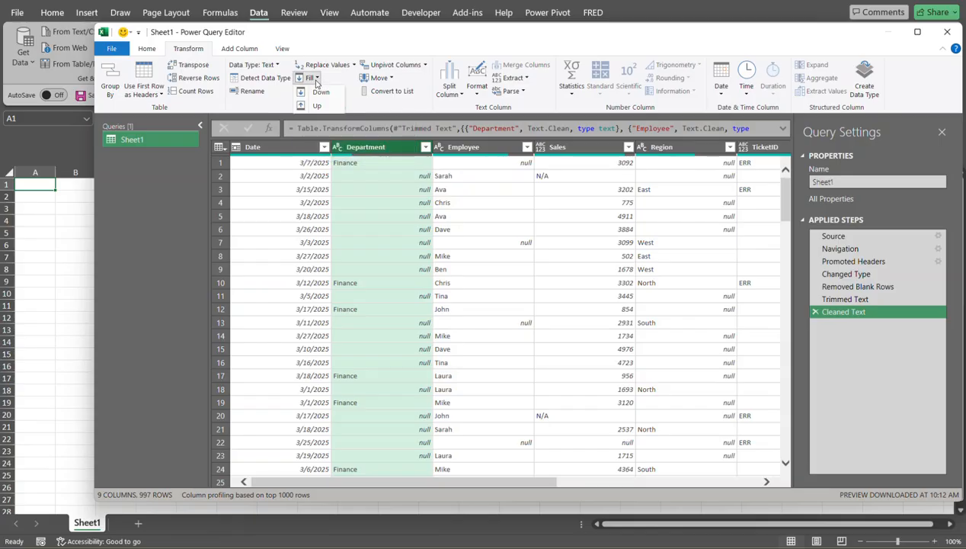
pyautogui.click(312, 78)
pyautogui.click(320, 93)
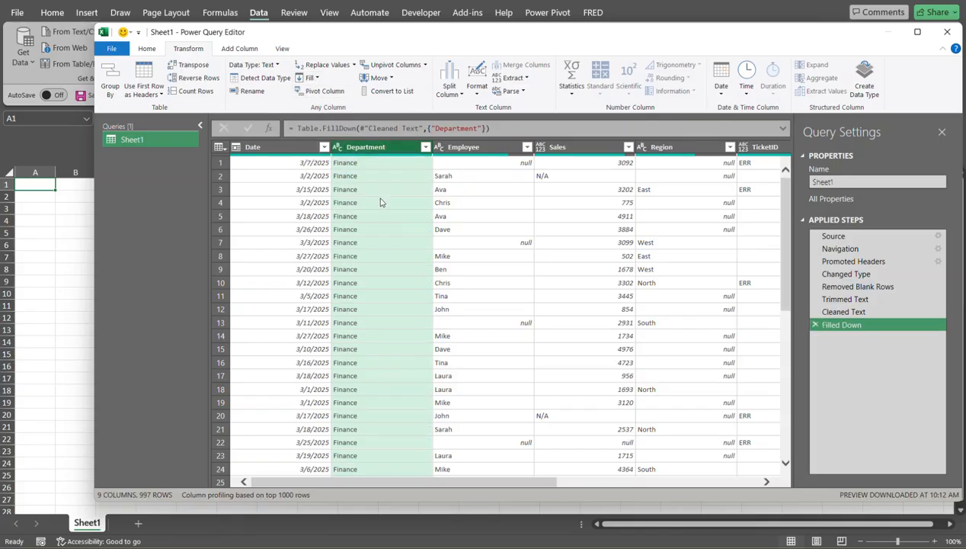
# Step: Review the list of distinct values in the Department column without applying a filter
pyautogui.click(376, 163)
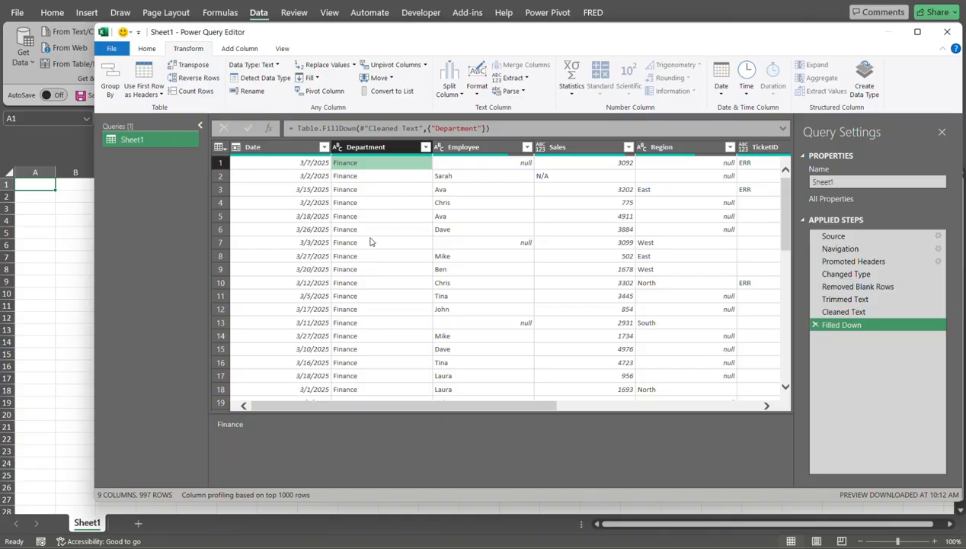
pyautogui.click(426, 146)
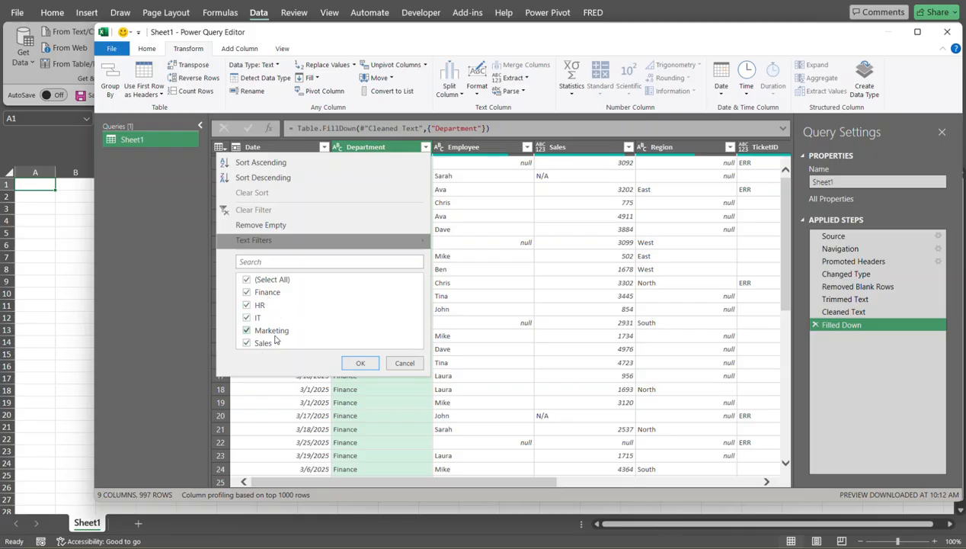
pyautogui.click(400, 365)
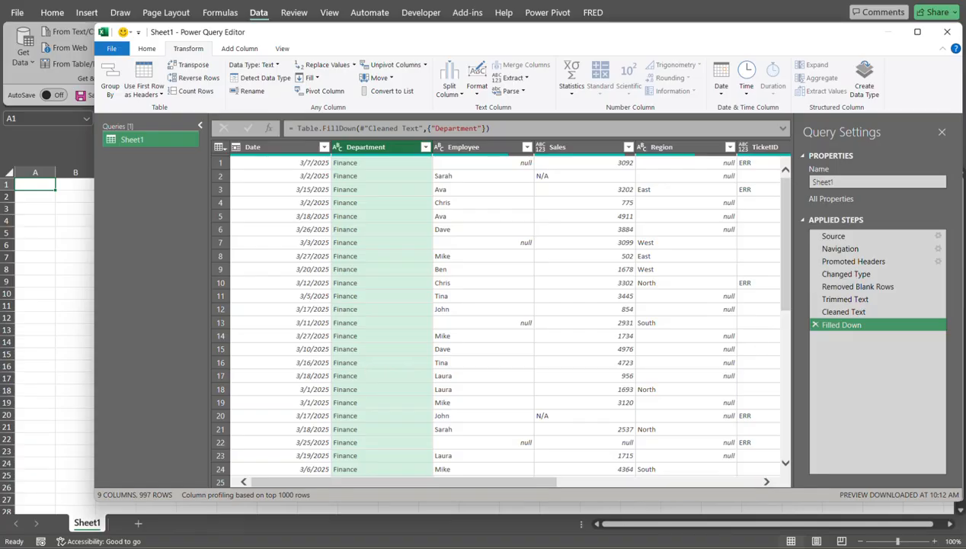
# Step: Replace the value ERR with 0 in the TicketID column
pyautogui.moveTo(530, 483); pyautogui.dragTo(669, 488)
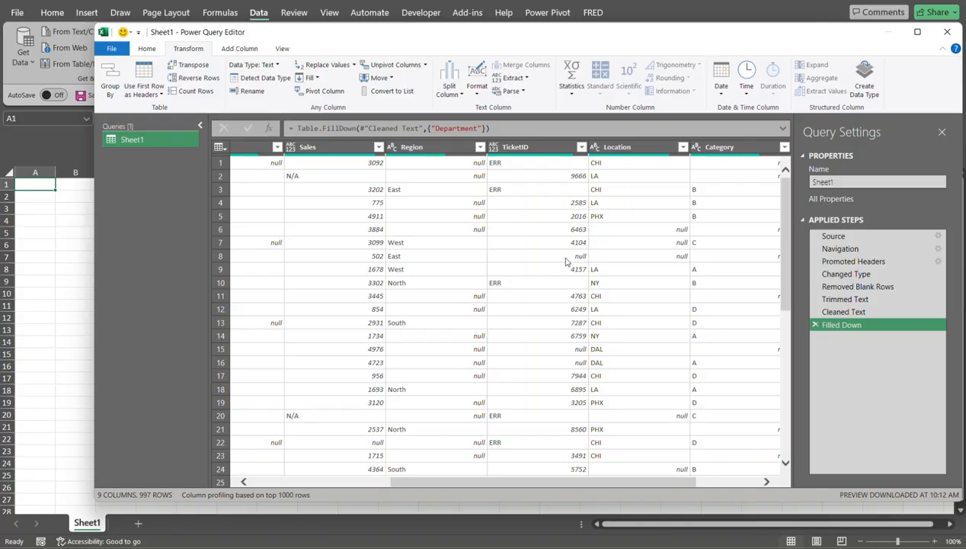
pyautogui.click(551, 153)
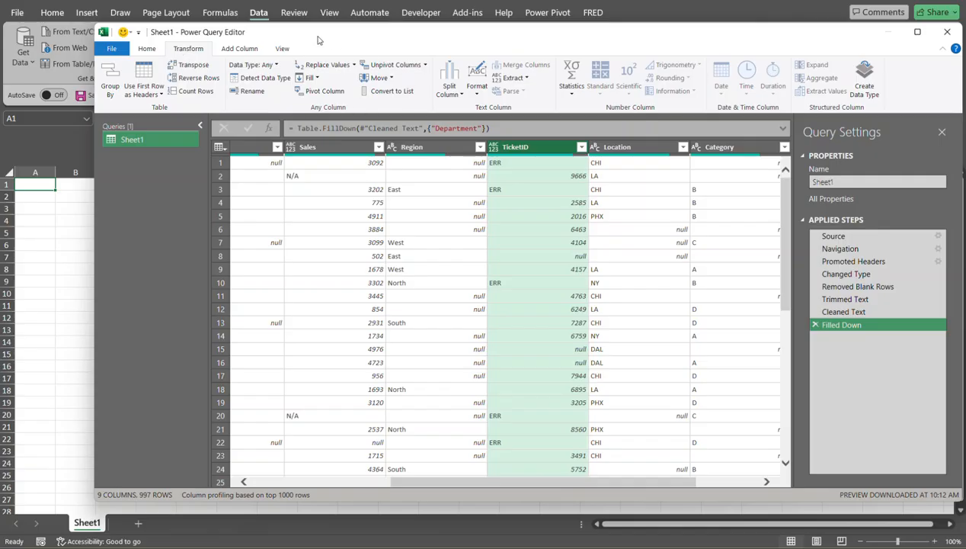
pyautogui.click(354, 68)
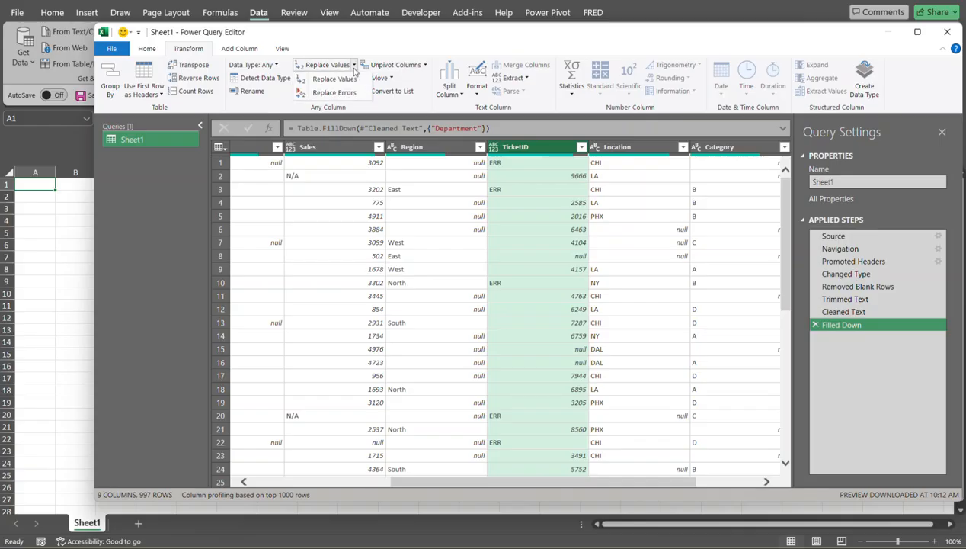
pyautogui.click(354, 79)
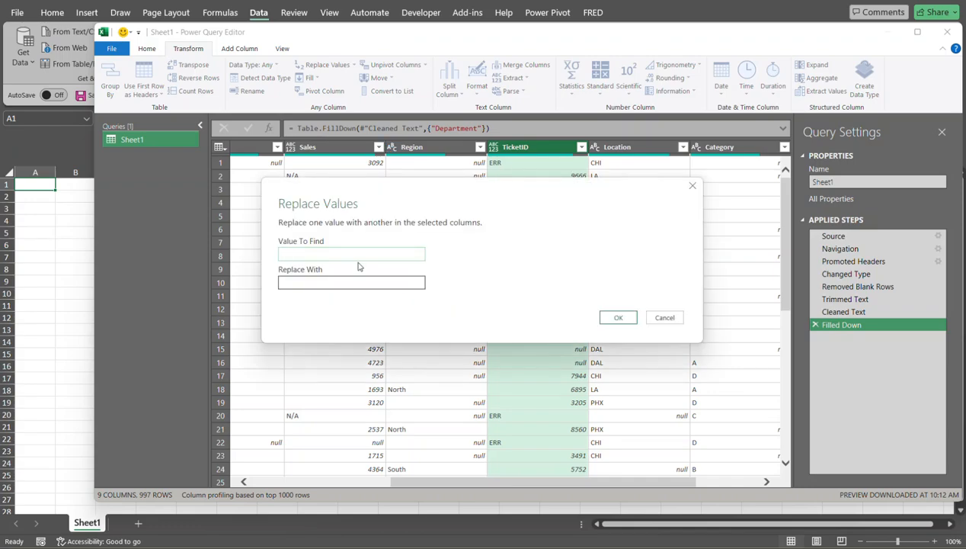
pyautogui.write('ERR')
pyautogui.click(340, 280)
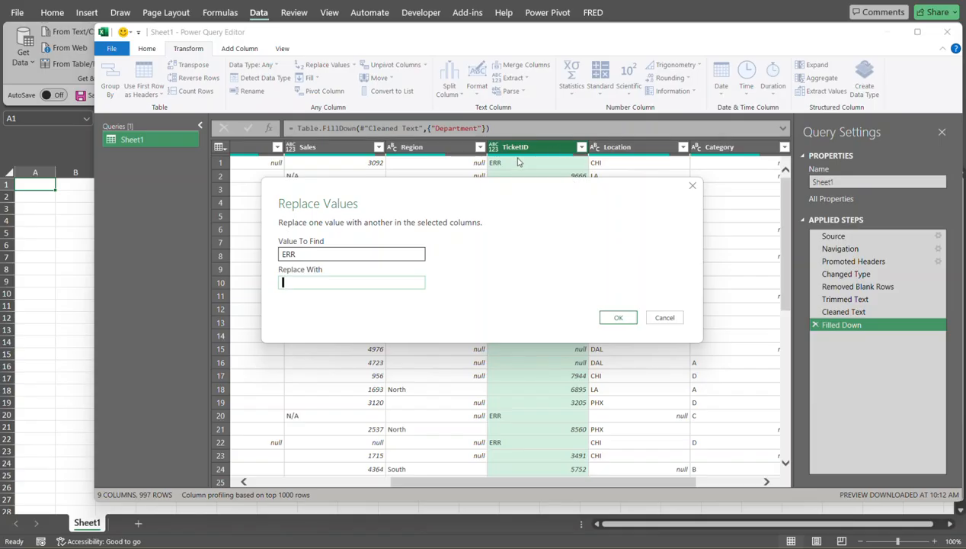
pyautogui.write('0')
pyautogui.click(618, 317)
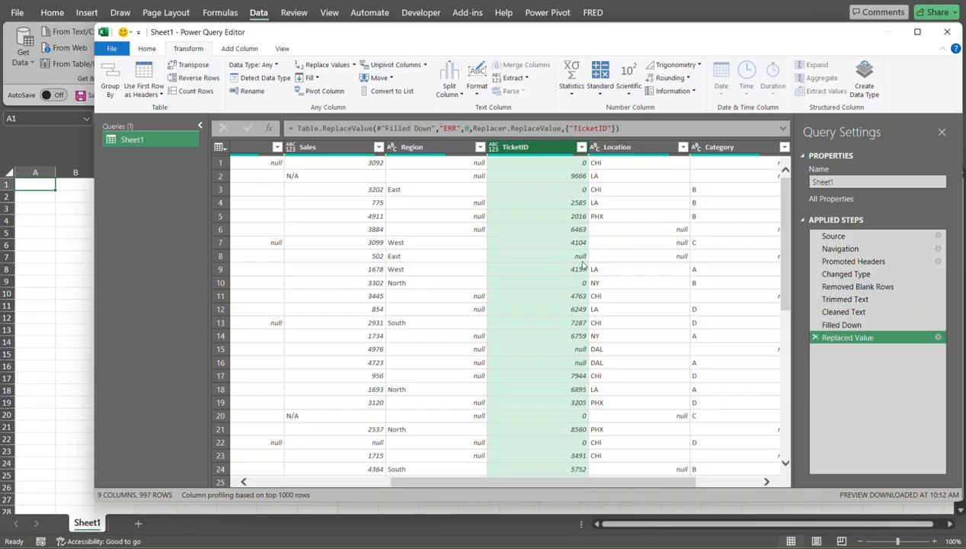
# Step: Replace the null values in the TicketID column with 0 and check the column's data quality summary
pyautogui.click(355, 66)
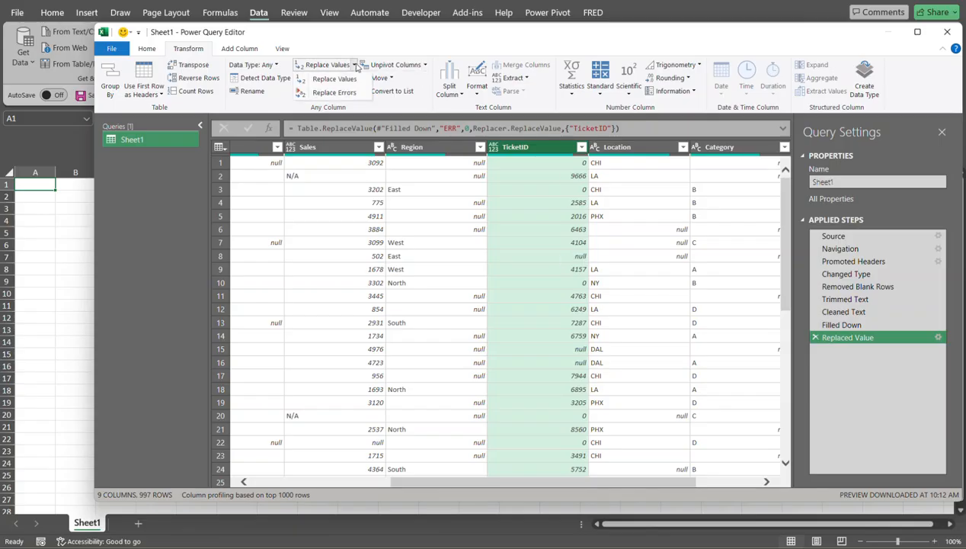
pyautogui.click(347, 81)
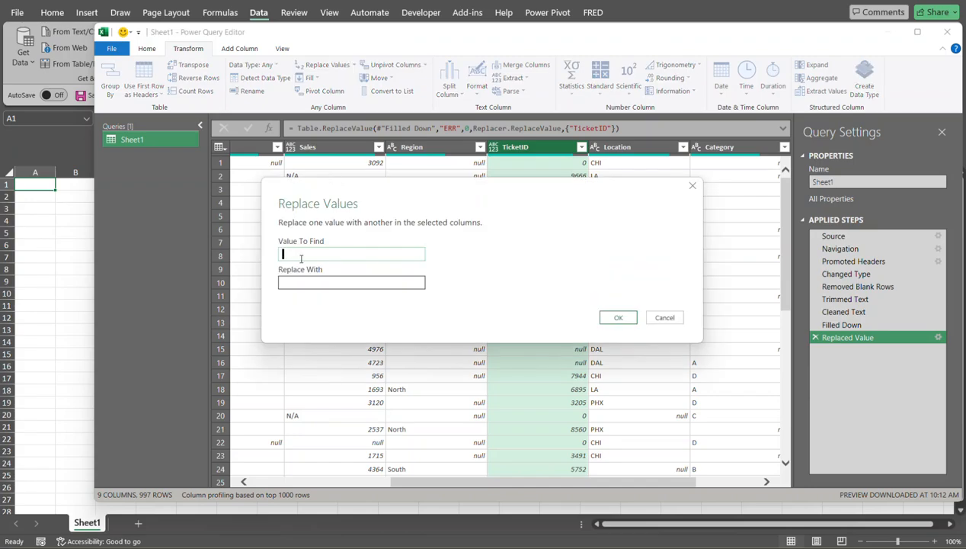
pyautogui.write('null')
pyautogui.press('Tab')
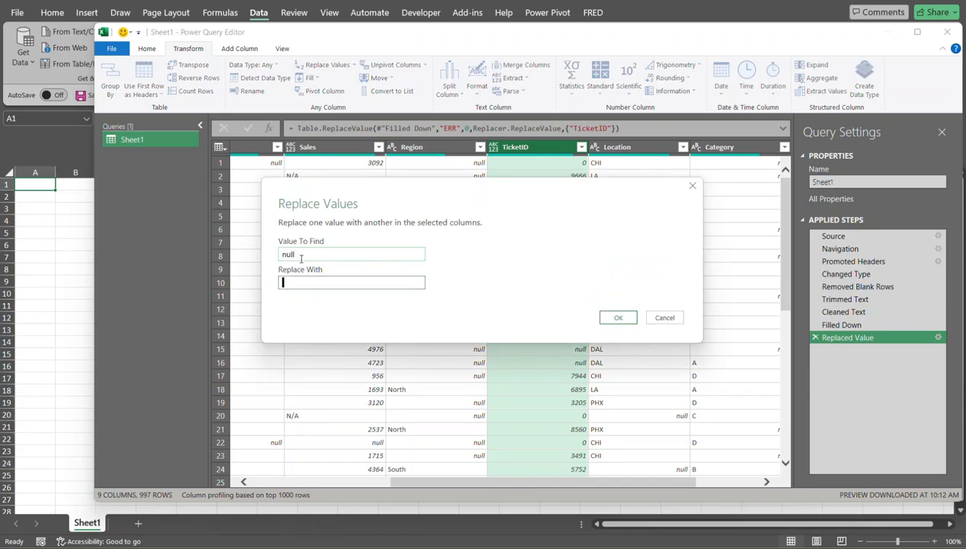
pyautogui.write('0')
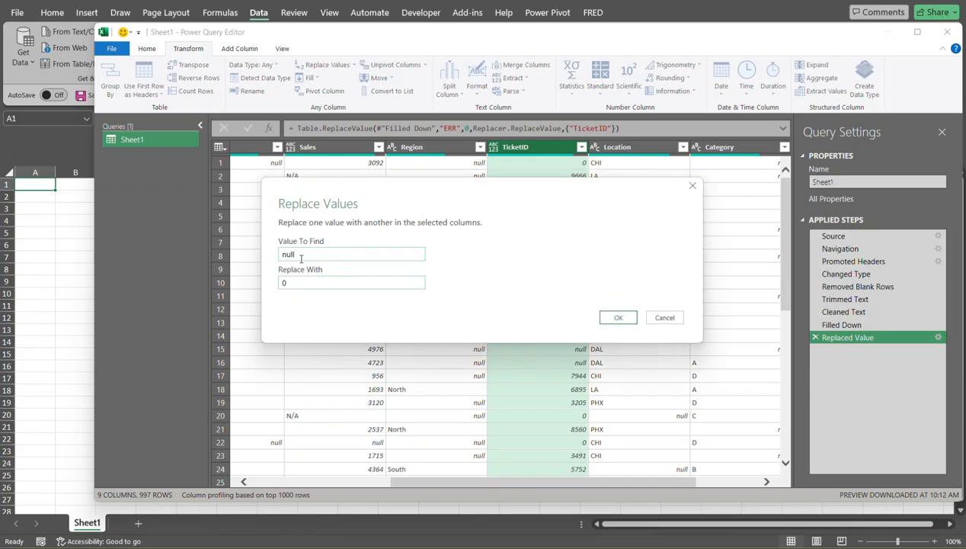
pyautogui.click(629, 318)
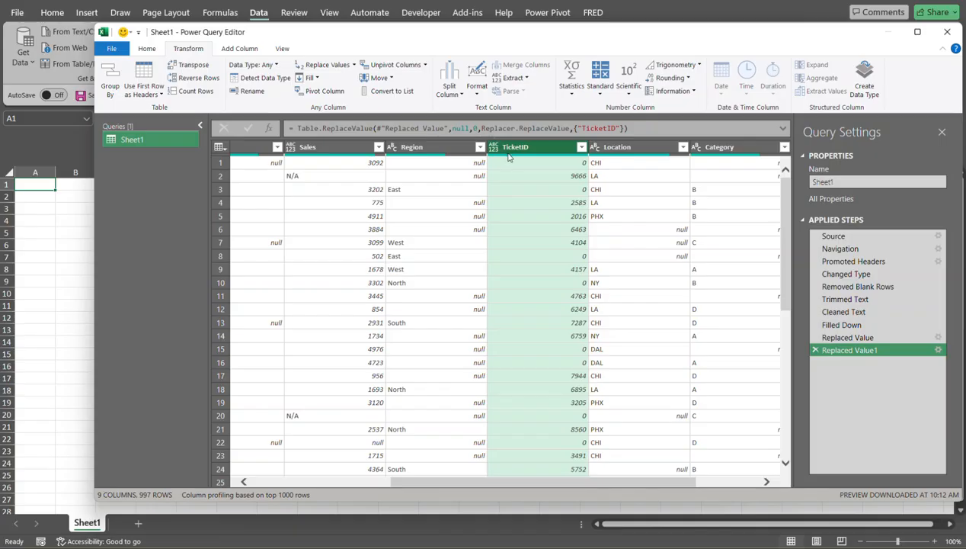
pyautogui.moveTo(510, 159)
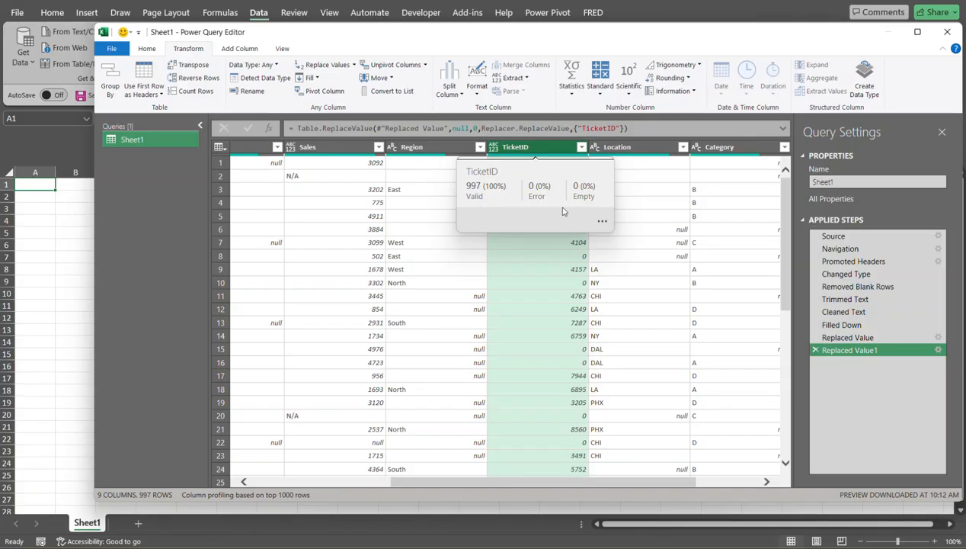
pyautogui.click(533, 243)
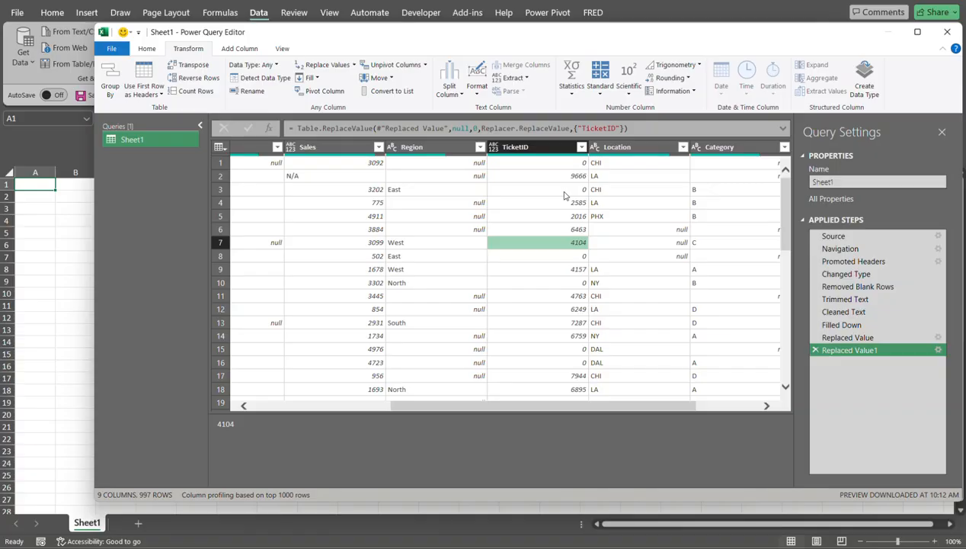
# Step: Start a conditional column based on the ticket data and name it TicketID_Status
pyautogui.click(564, 154)
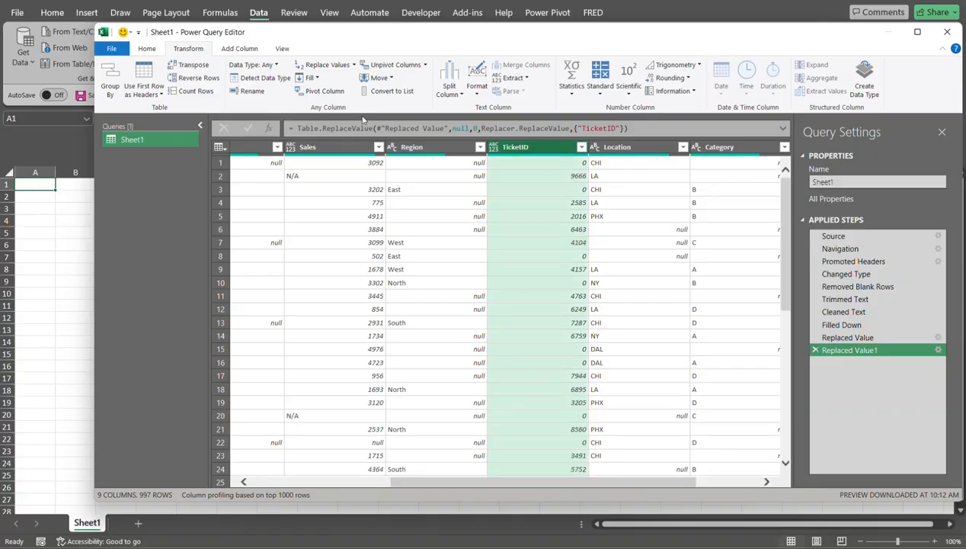
pyautogui.click(242, 49)
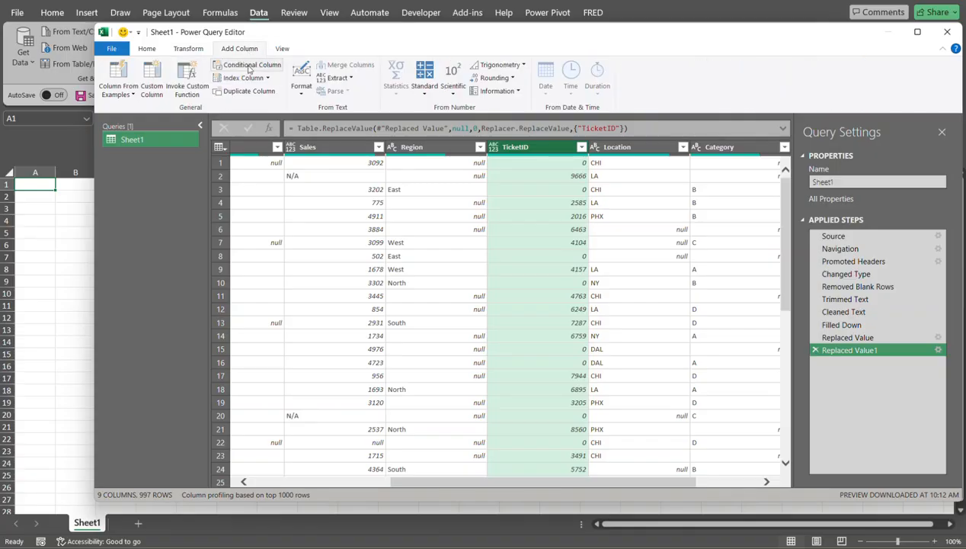
pyautogui.click(266, 67)
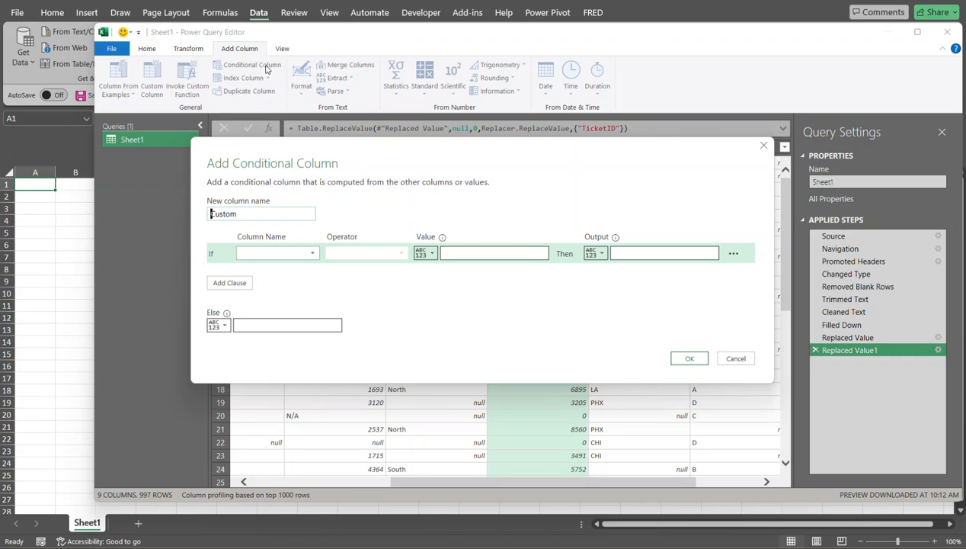
pyautogui.press('BackSpace')
pyautogui.press('BackSpace')
pyautogui.press('BackSpace')
pyautogui.press('BackSpace')
pyautogui.press('BackSpace')
pyautogui.press('BackSpace')
pyautogui.write('TicketID_St')
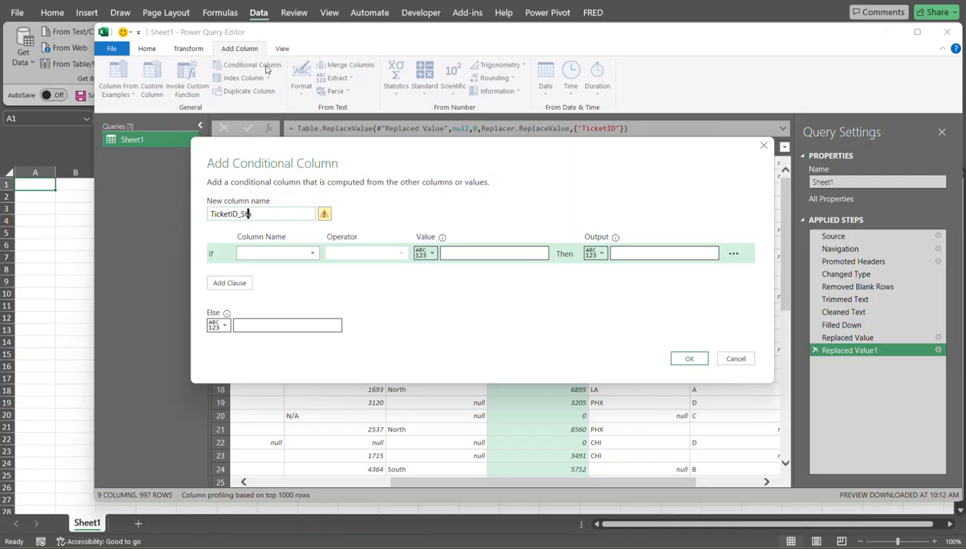
pyautogui.write('atus')
# Step: Define the condition so that TicketID equal to 0 outputs Missing, and create the column with no Else value
pyautogui.click(256, 255)
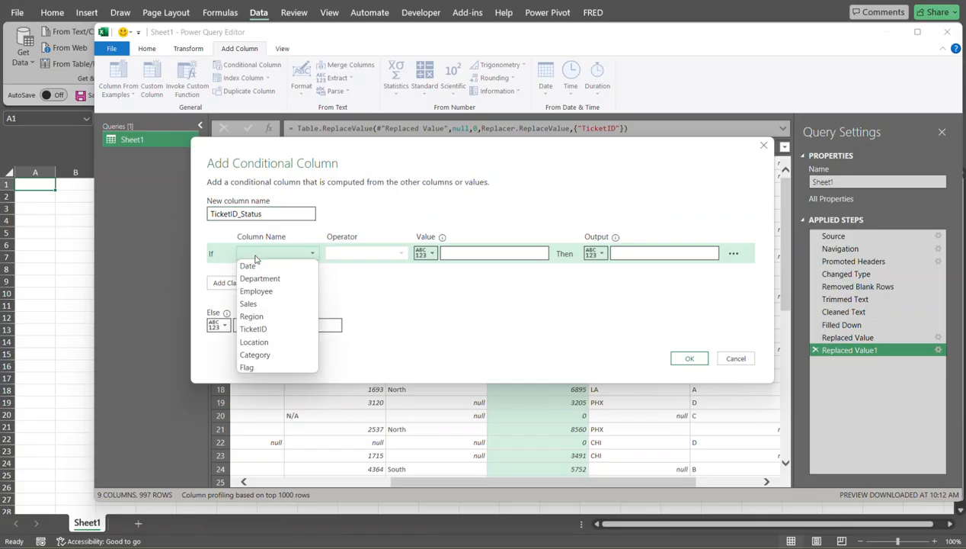
pyautogui.click(256, 333)
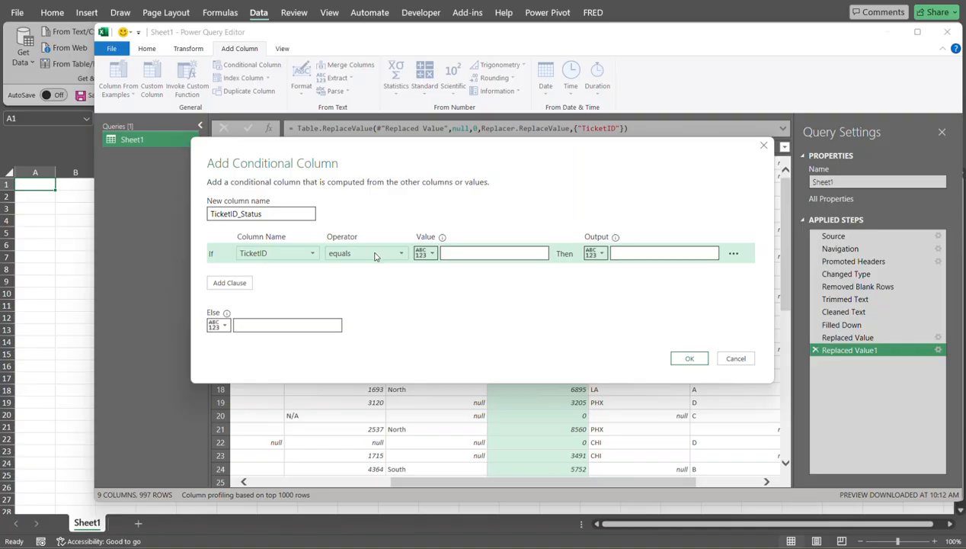
pyautogui.click(489, 252)
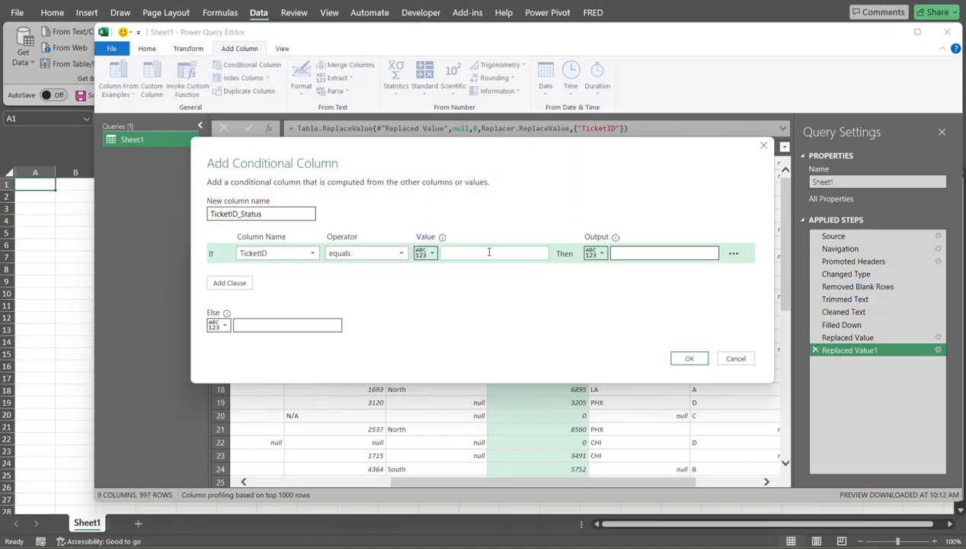
pyautogui.write('0')
pyautogui.click(653, 255)
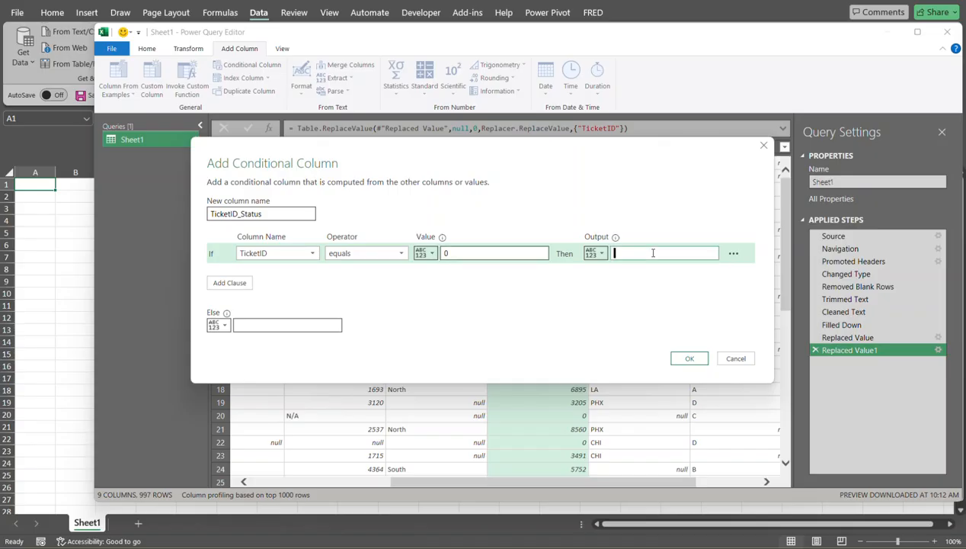
pyautogui.write('Missing')
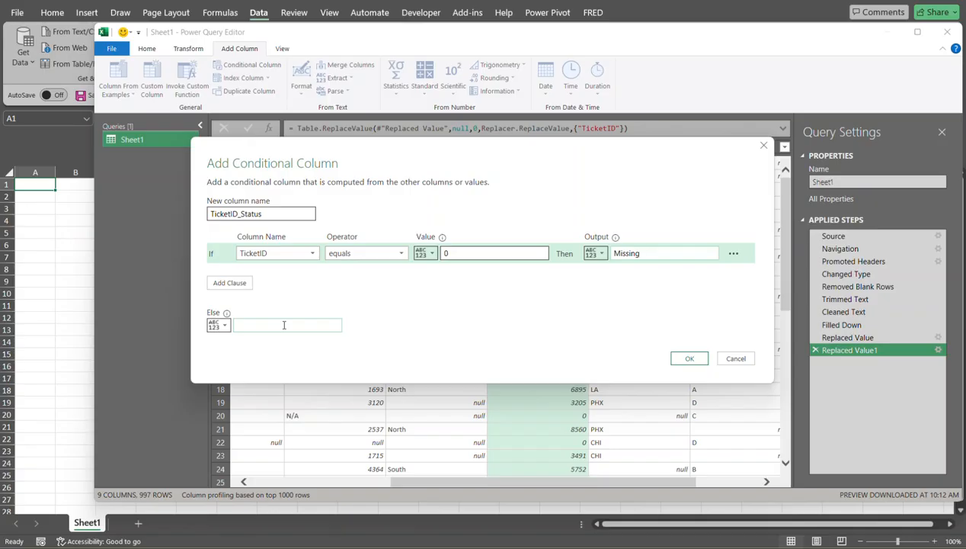
pyautogui.click(677, 361)
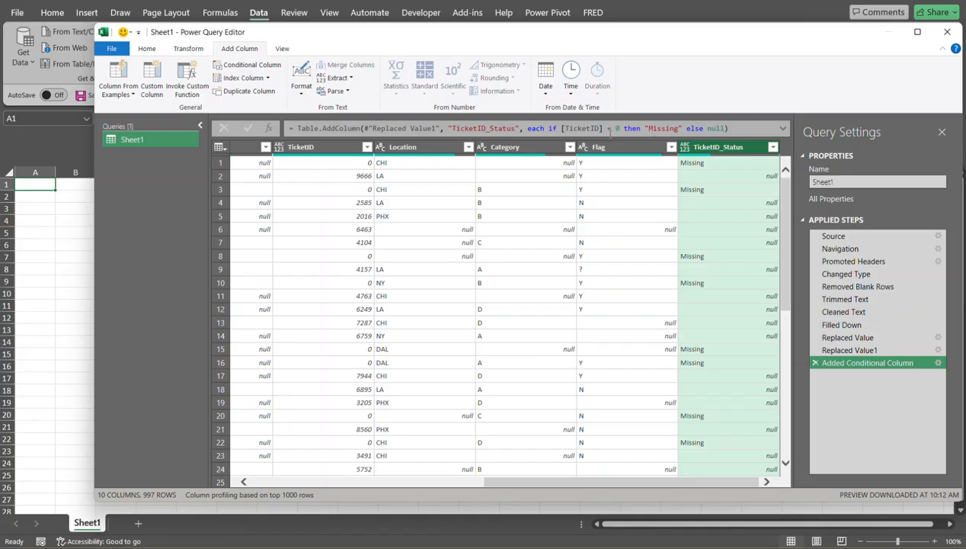
# Step: Edit the TicketID_Status column's formula so its else branch returns [TicketID] instead of null
pyautogui.click(724, 128)
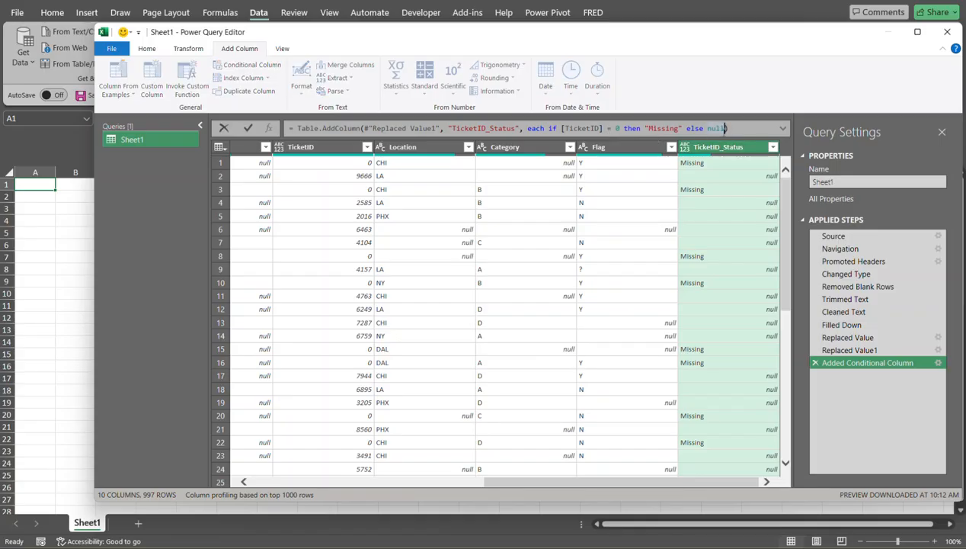
pyautogui.press('BackSpace')
pyautogui.press('BackSpace')
pyautogui.press('BackSpace')
pyautogui.press('BackSpace')
pyautogui.write('[TicketID')
pyautogui.press('Return')
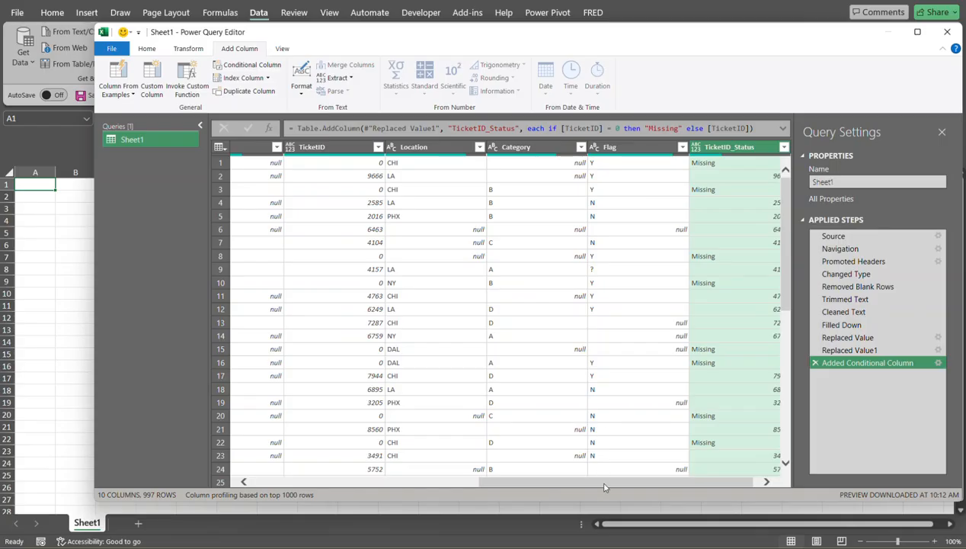
pyautogui.moveTo(605, 483); pyautogui.dragTo(649, 481)
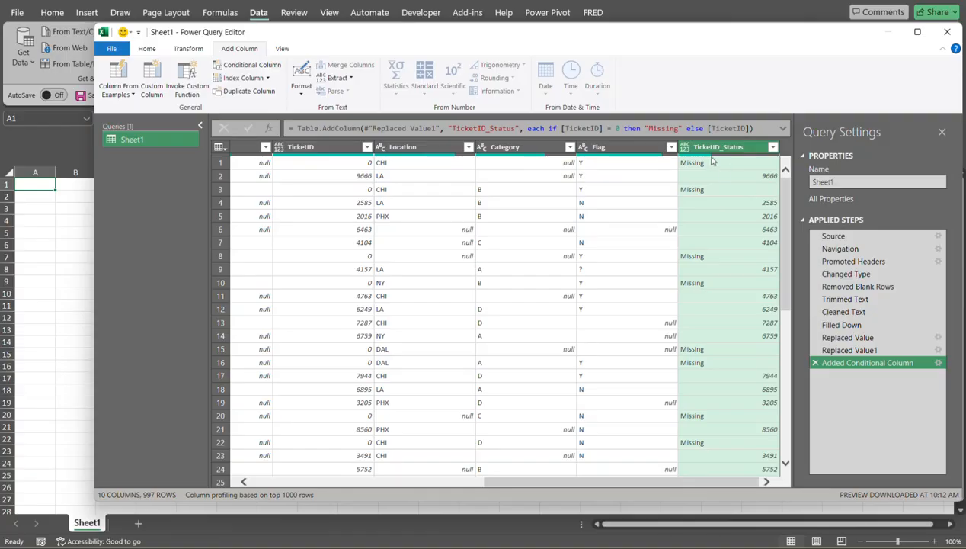
pyautogui.moveTo(707, 159)
pyautogui.moveTo(619, 533)
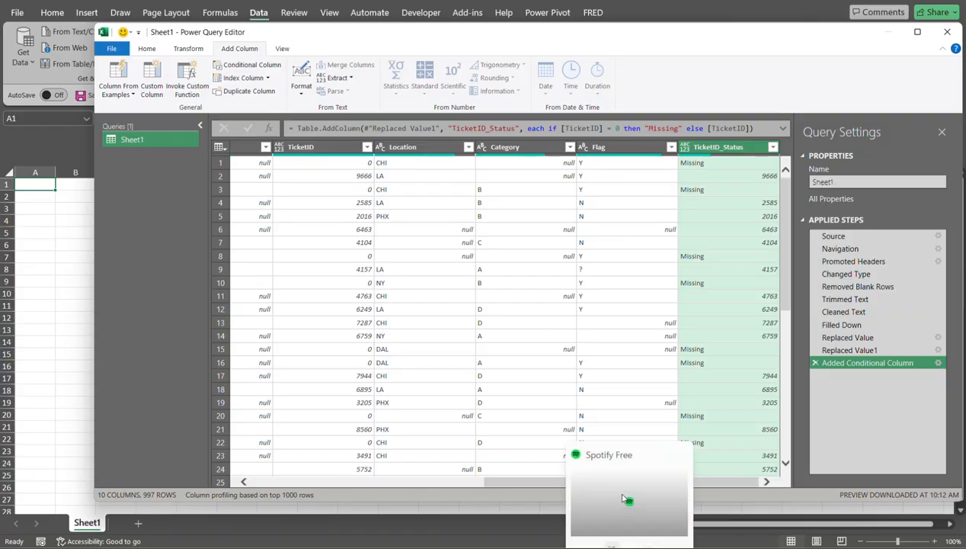
pyautogui.moveTo(623, 488)
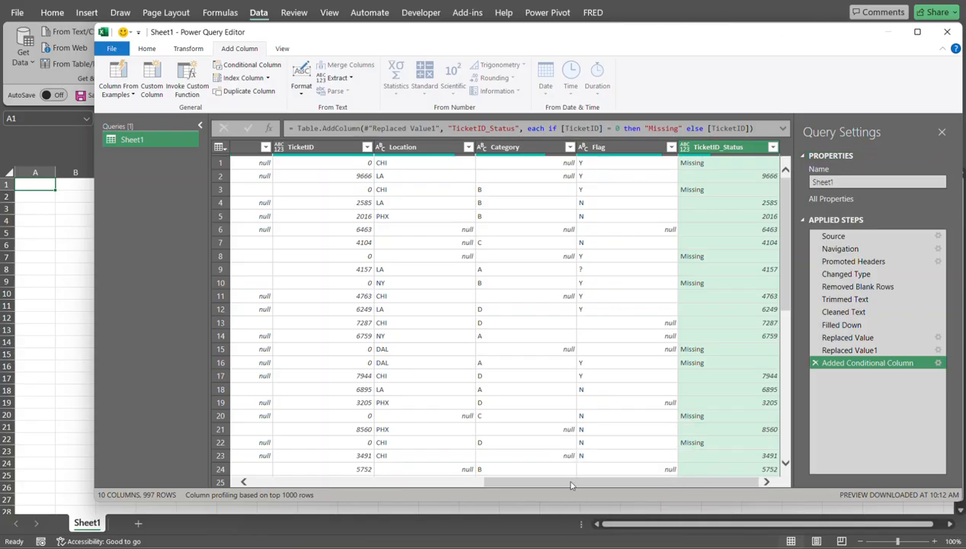
# Step: Replace the value N/A with 0 in the Sales column
pyautogui.moveTo(572, 481); pyautogui.dragTo(302, 457)
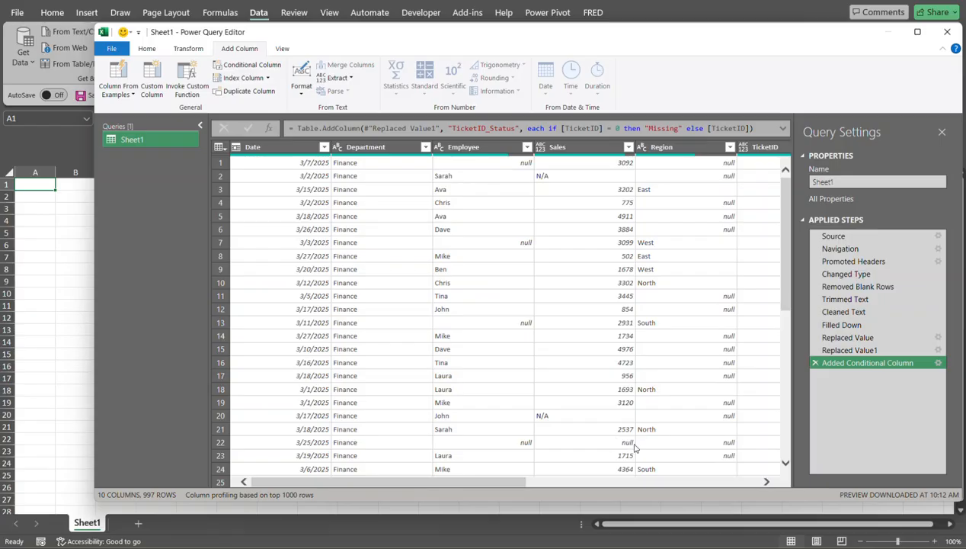
pyautogui.click(565, 148)
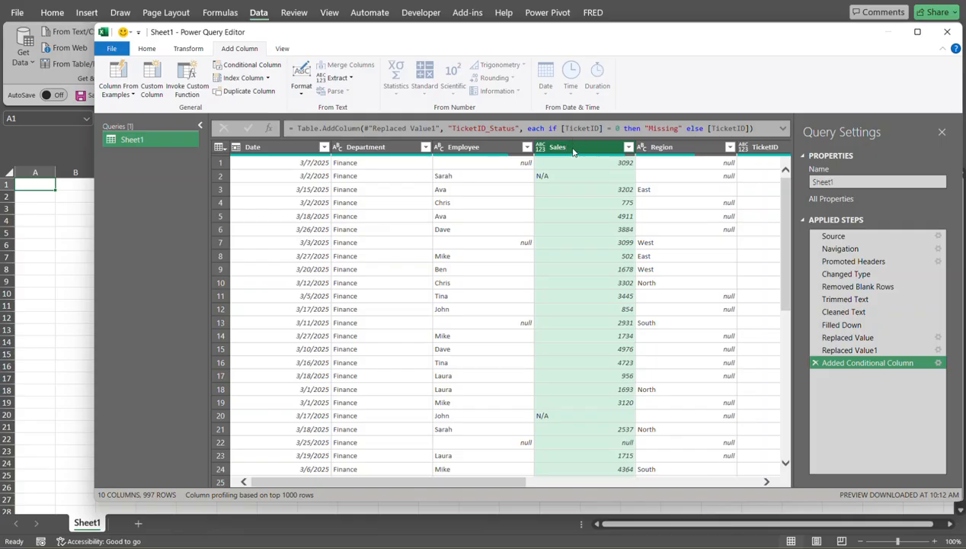
pyautogui.click(202, 51)
pyautogui.click(354, 64)
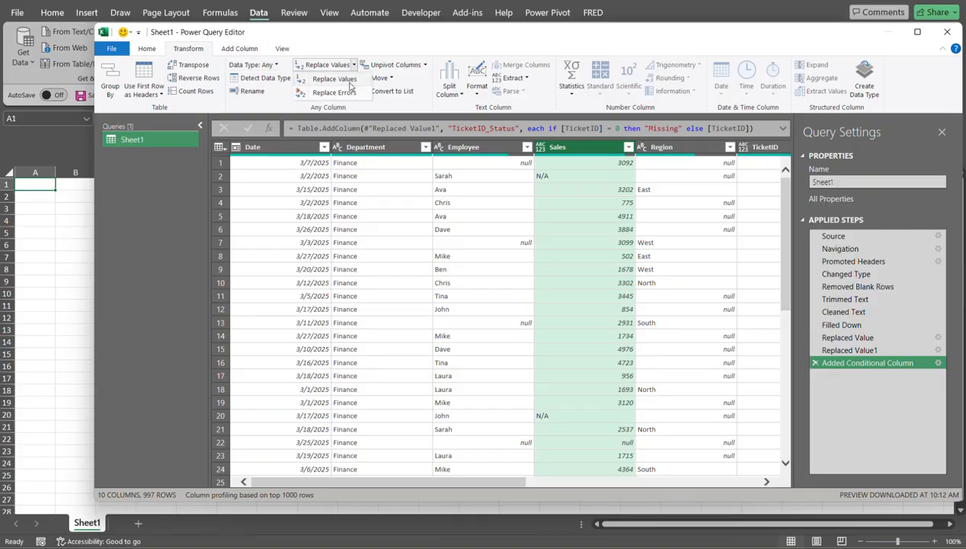
pyautogui.click(350, 80)
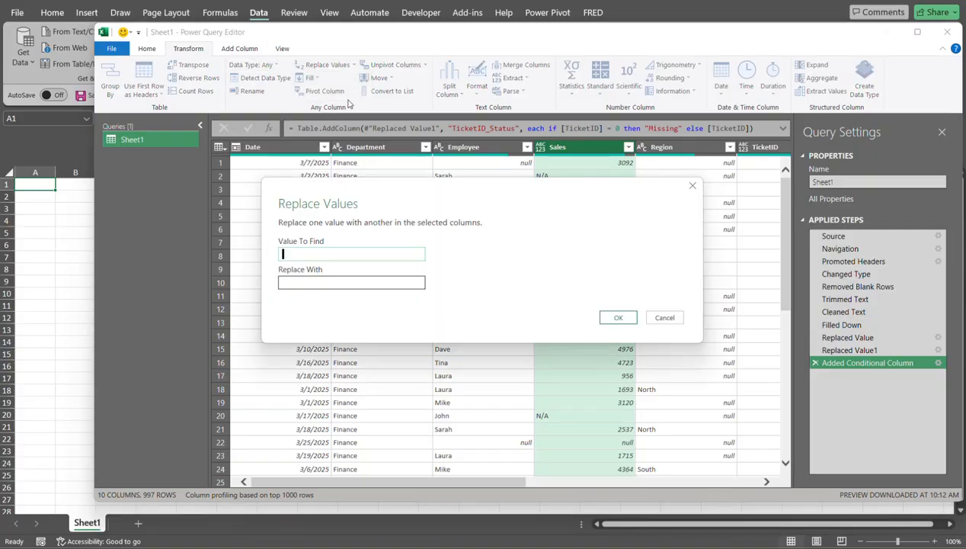
pyautogui.write('N/A')
pyautogui.press('Tab')
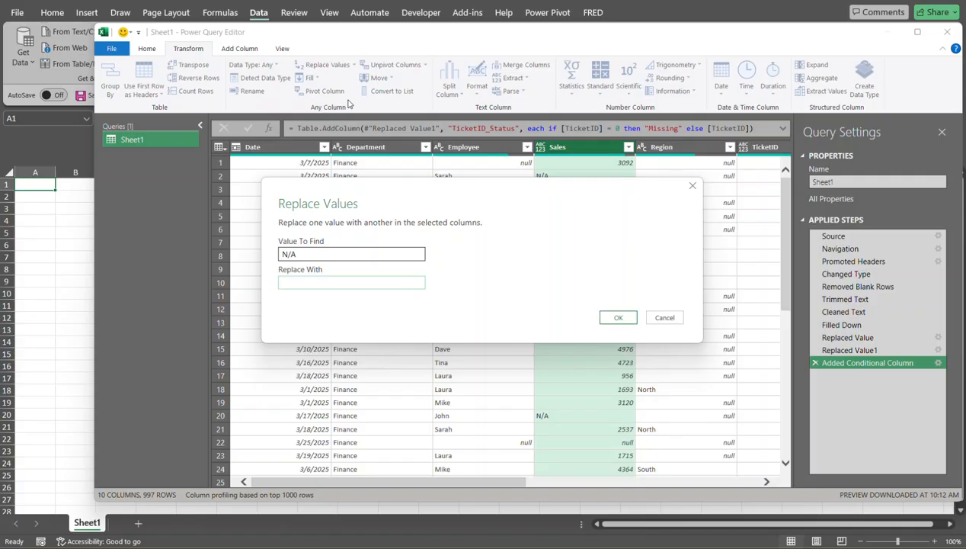
pyautogui.write('0')
pyautogui.click(621, 316)
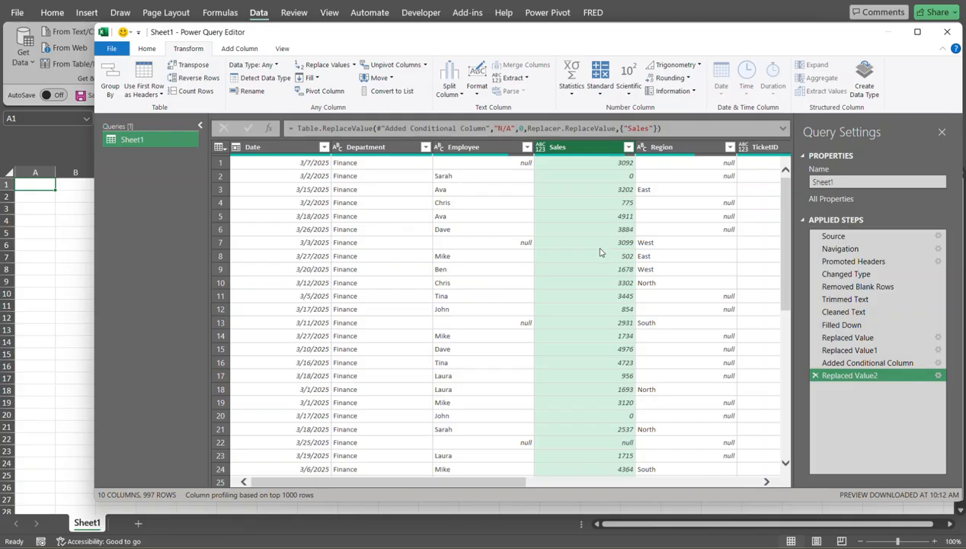
# Step: Replace null with 0 in the Sales column
pyautogui.click(353, 67)
pyautogui.click(343, 95)
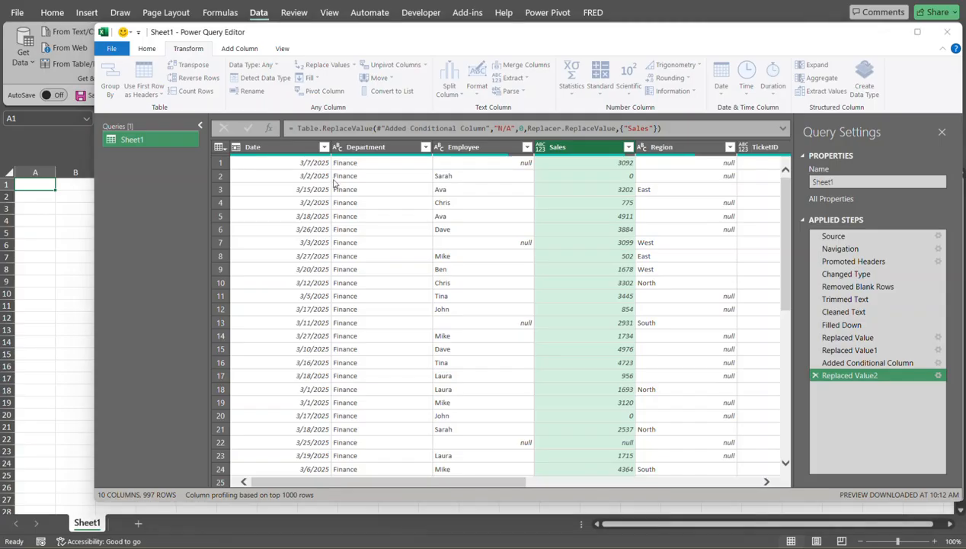
pyautogui.write('n')
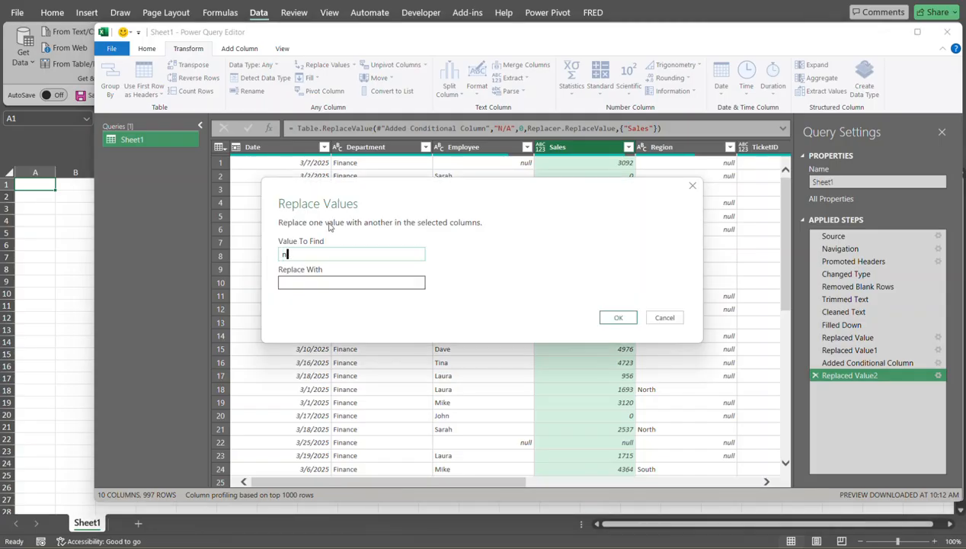
pyautogui.write('ull')
pyautogui.press('Tab')
pyautogui.write('0')
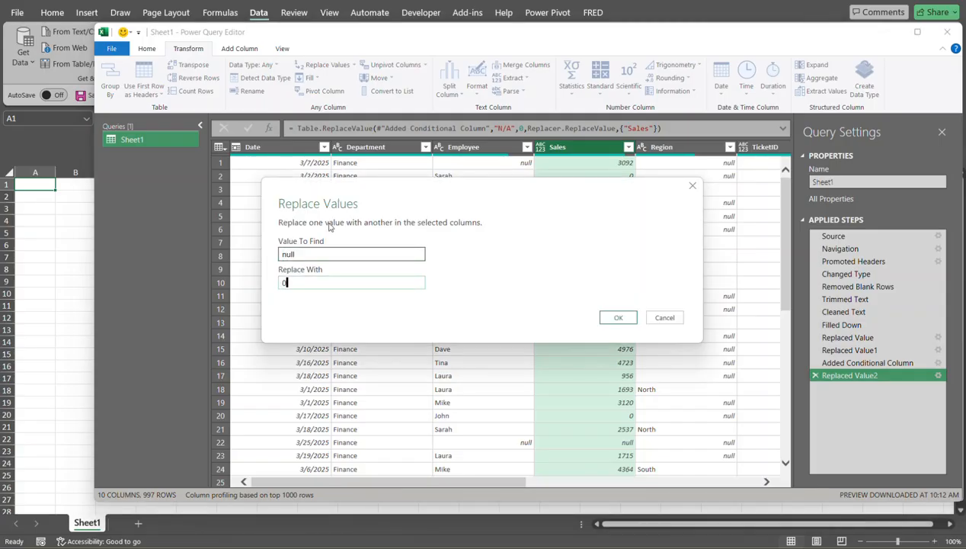
pyautogui.click(615, 317)
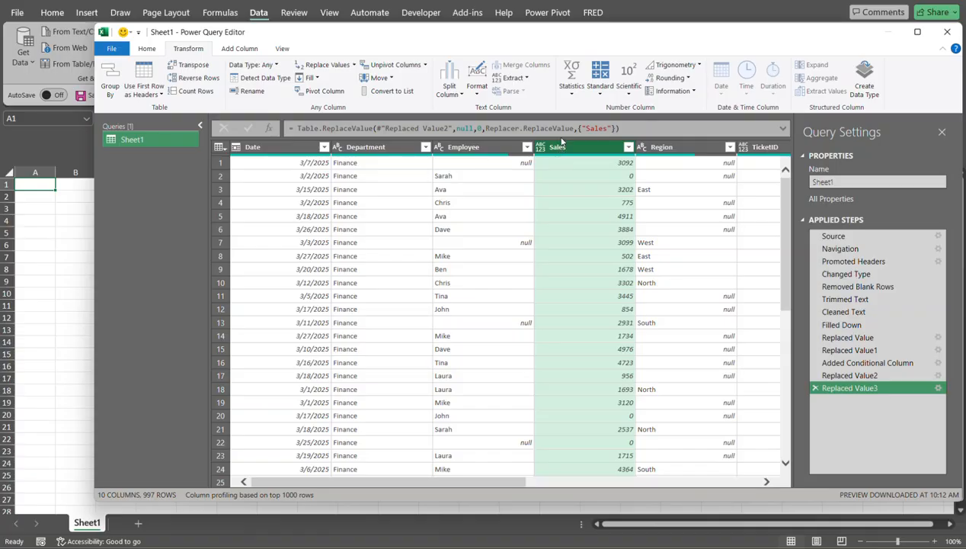
# Step: Start a new conditional column and name it Sales_Final
pyautogui.click(237, 48)
pyautogui.click(260, 69)
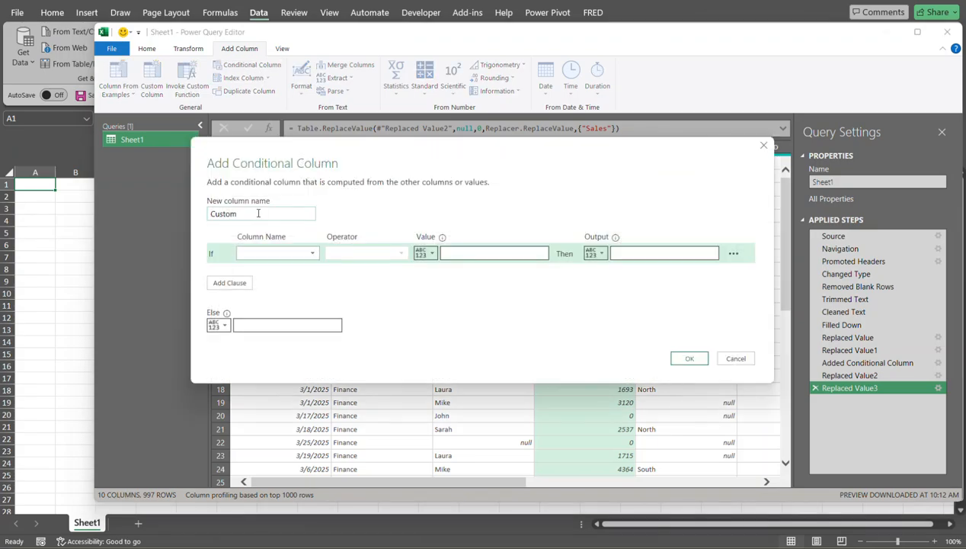
pyautogui.moveTo(258, 212); pyautogui.dragTo(197, 205)
pyautogui.write('Sales_fINAL')
pyautogui.press('BackSpace')
pyautogui.press('BackSpace')
pyautogui.press('BackSpace')
pyautogui.press('BackSpace')
pyautogui.press('BackSpace')
pyautogui.write('Final')
# Step: Define the condition so that Sales equal to 0 outputs Check Sales Number, and create the column with no Else value
pyautogui.click(313, 254)
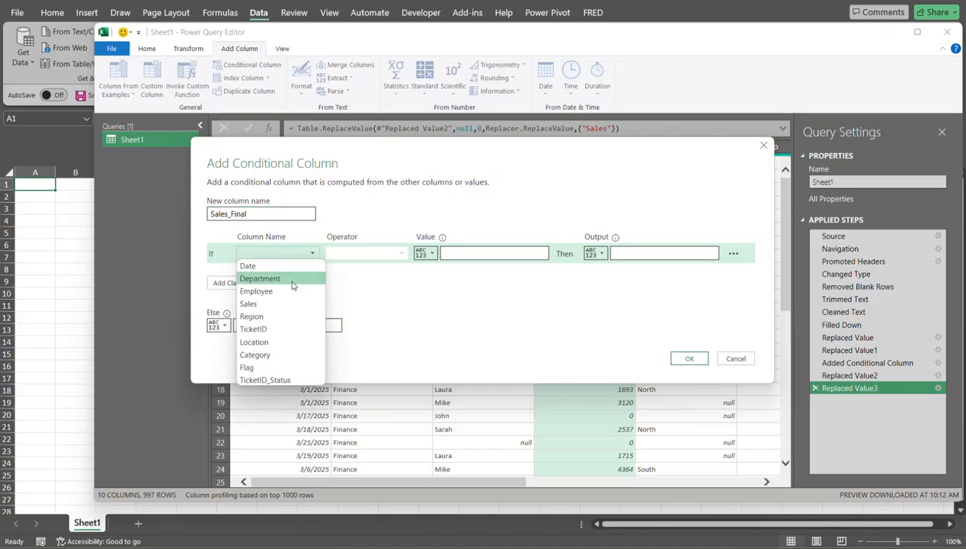
pyautogui.click(276, 304)
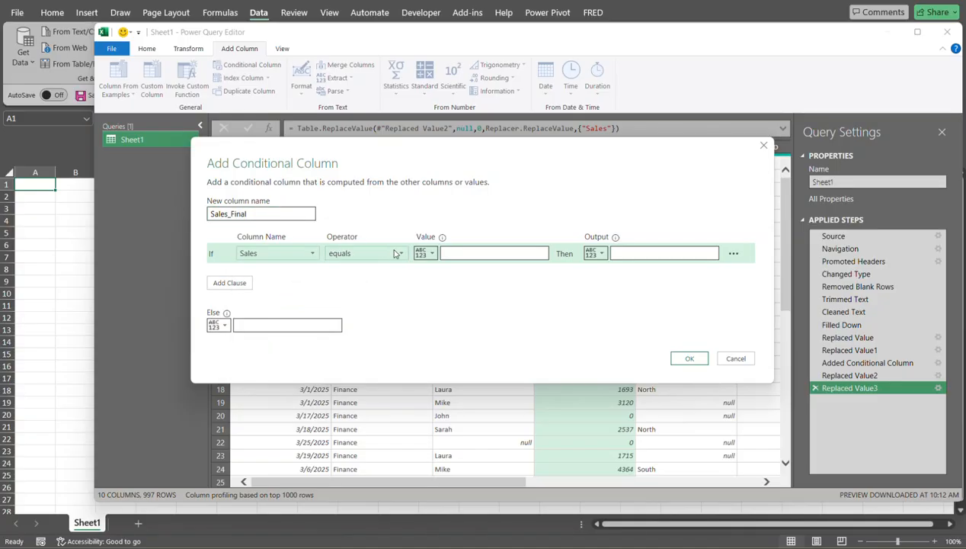
pyautogui.click(477, 254)
pyautogui.write('0')
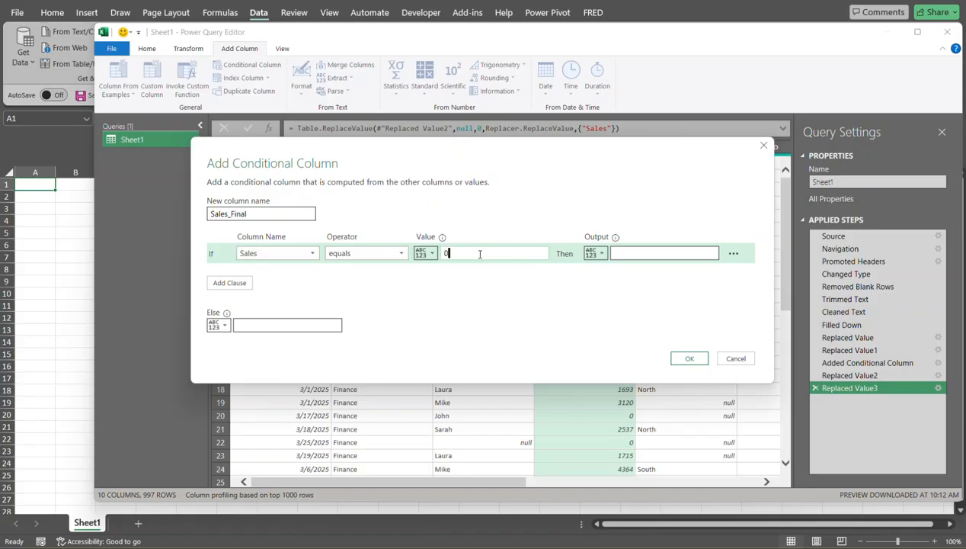
pyautogui.click(643, 251)
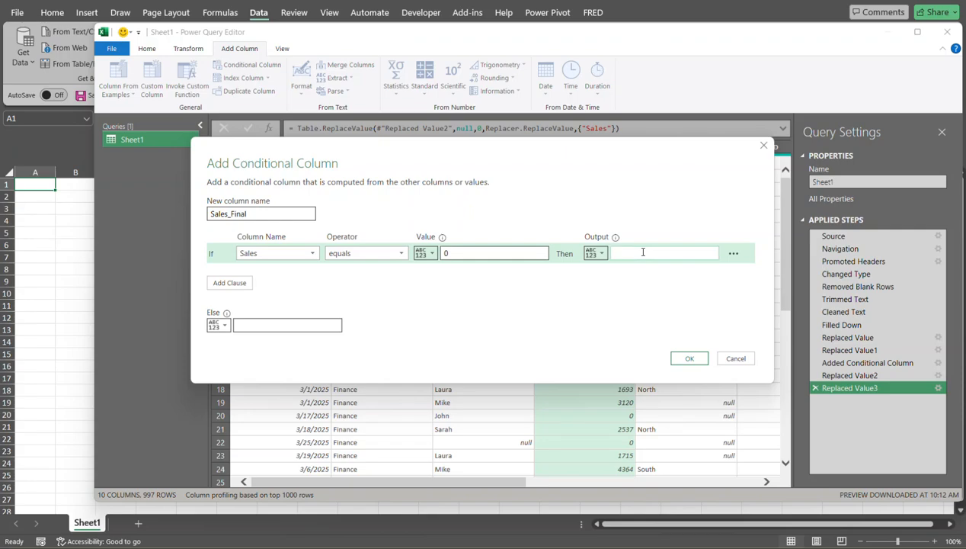
pyautogui.write('Check Sales Number')
pyautogui.click(303, 323)
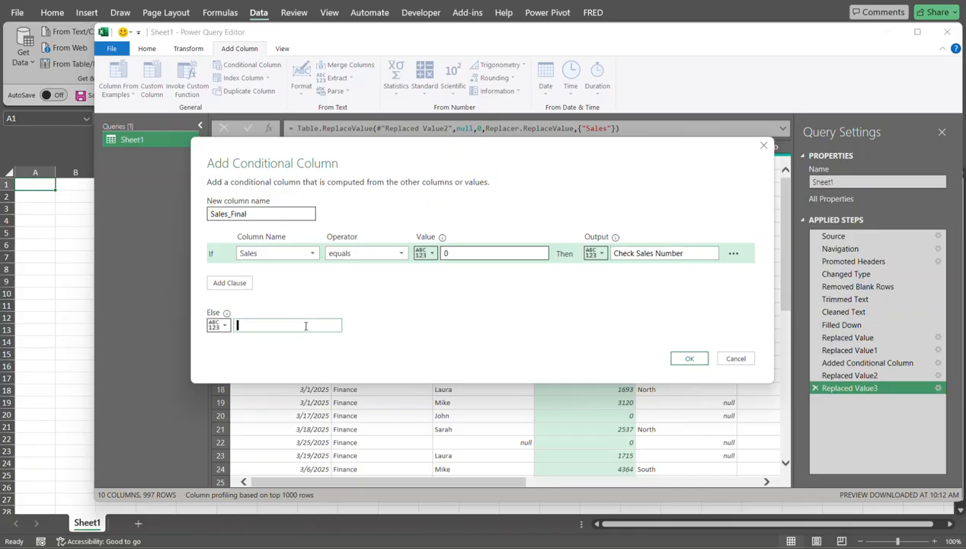
pyautogui.click(688, 359)
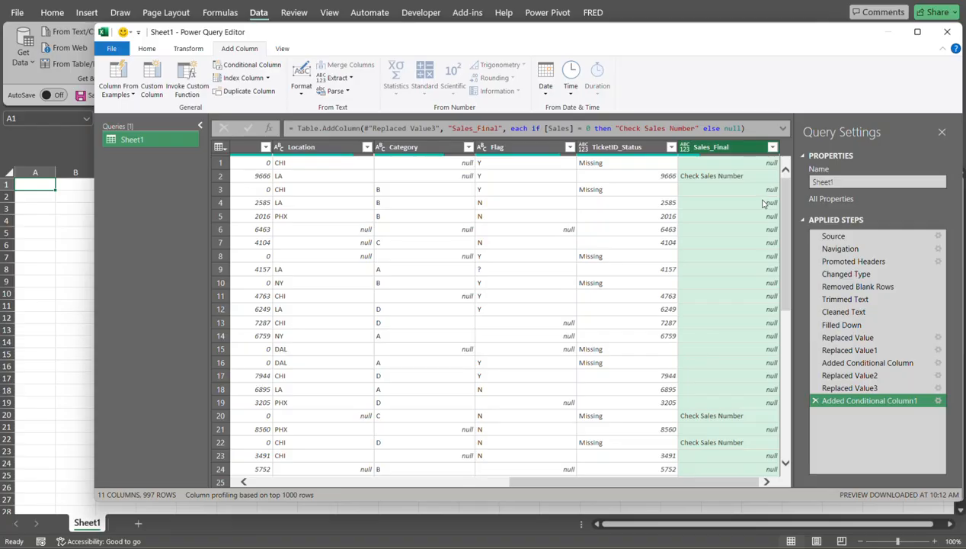
# Step: Edit the Sales_Final column's formula so its else branch returns [Sales] instead of null
pyautogui.click(739, 128)
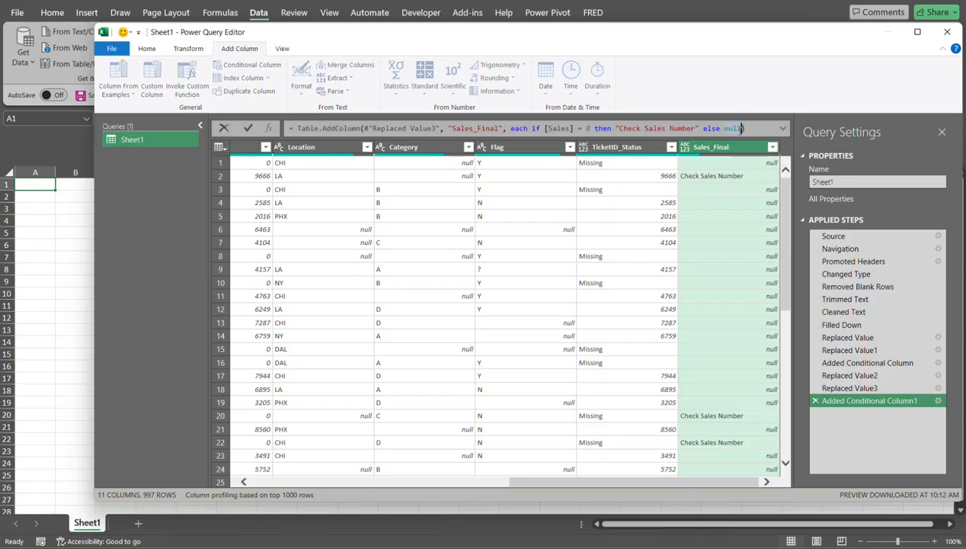
pyautogui.doubleClick(735, 128)
pyautogui.press('BackSpace')
pyautogui.write('[')
pyautogui.write('Sales')
pyautogui.press('Return')
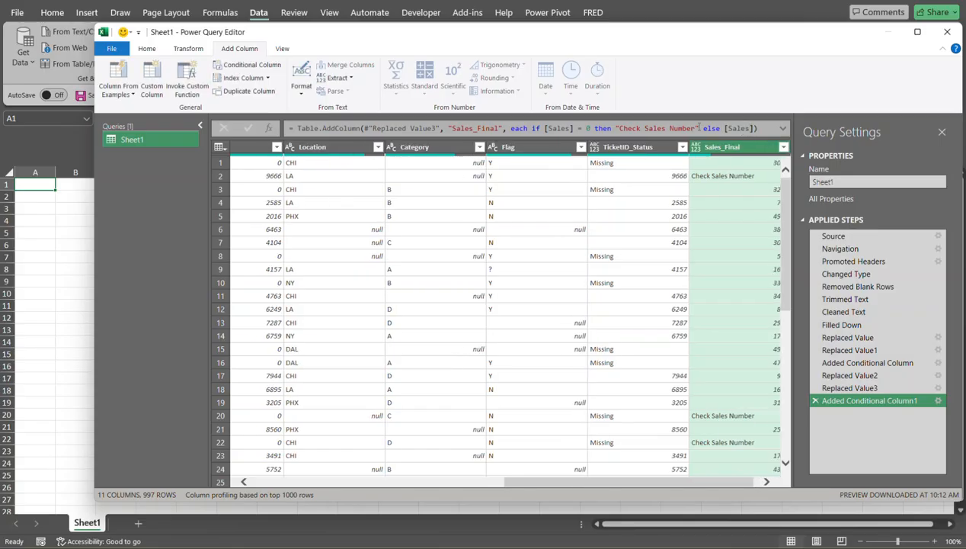
pyautogui.moveTo(684, 483); pyautogui.dragTo(719, 486)
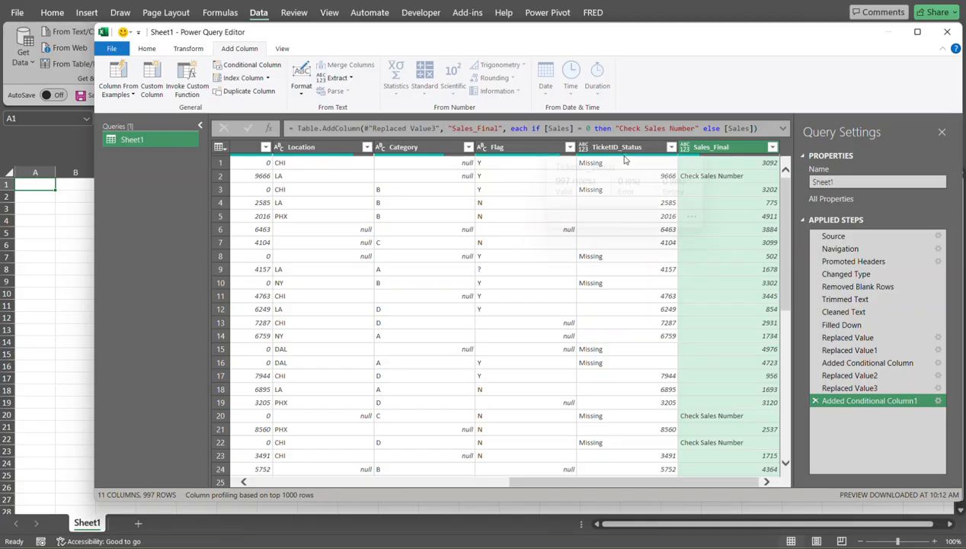
pyautogui.moveTo(624, 159)
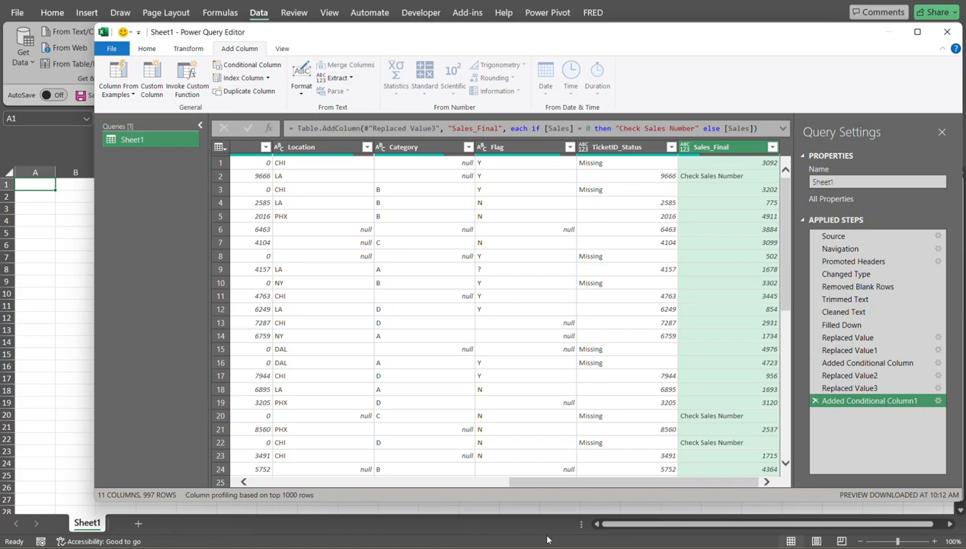
# Step: Replace null with an empty value in the Region column
pyautogui.moveTo(564, 482); pyautogui.dragTo(307, 482)
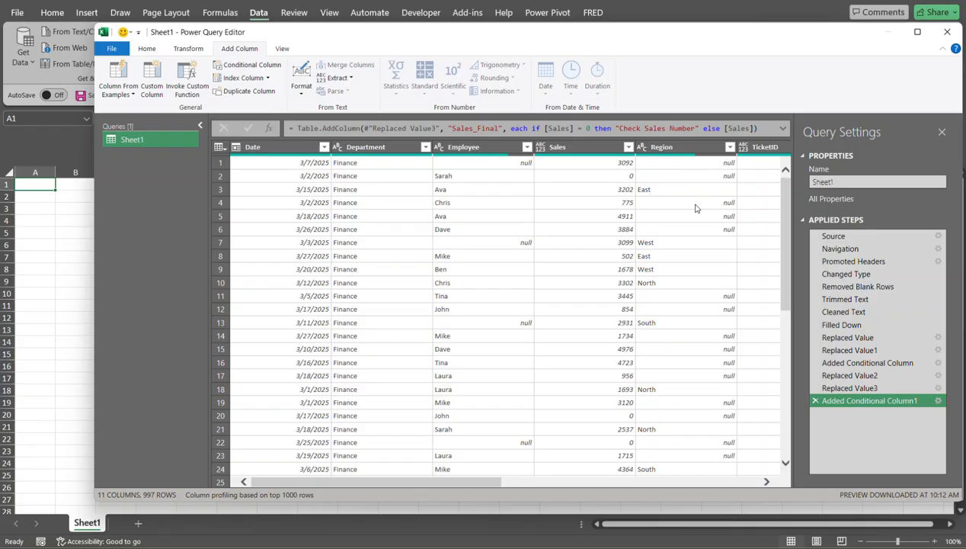
pyautogui.click(695, 150)
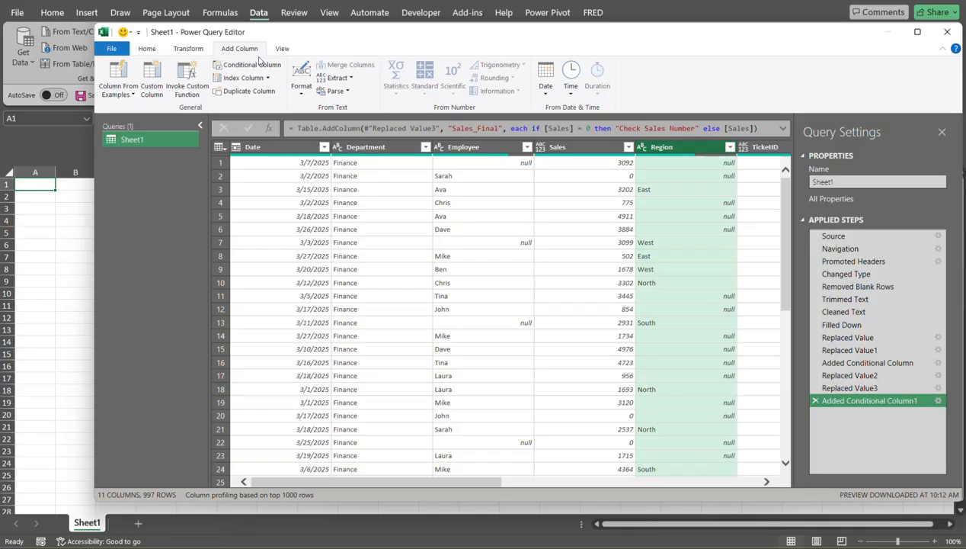
pyautogui.click(191, 51)
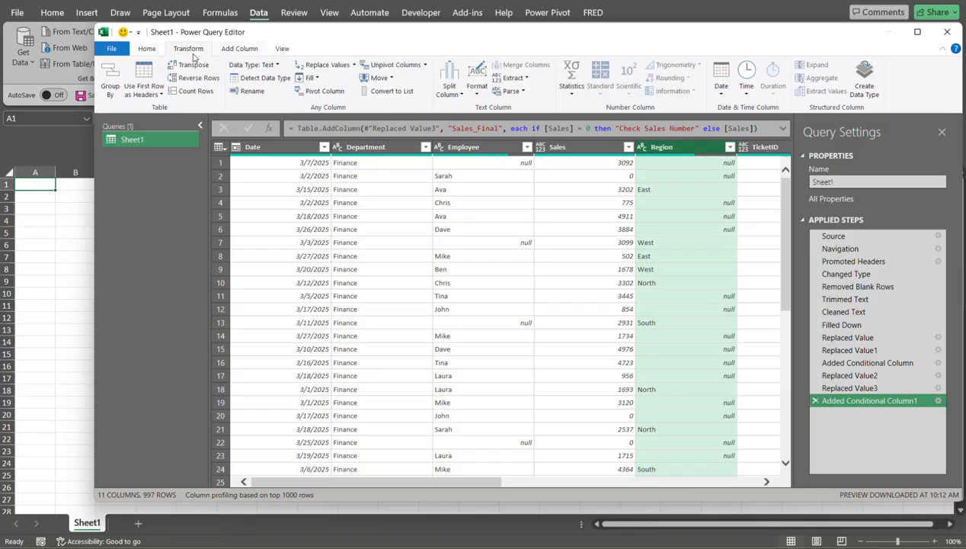
pyautogui.click(328, 65)
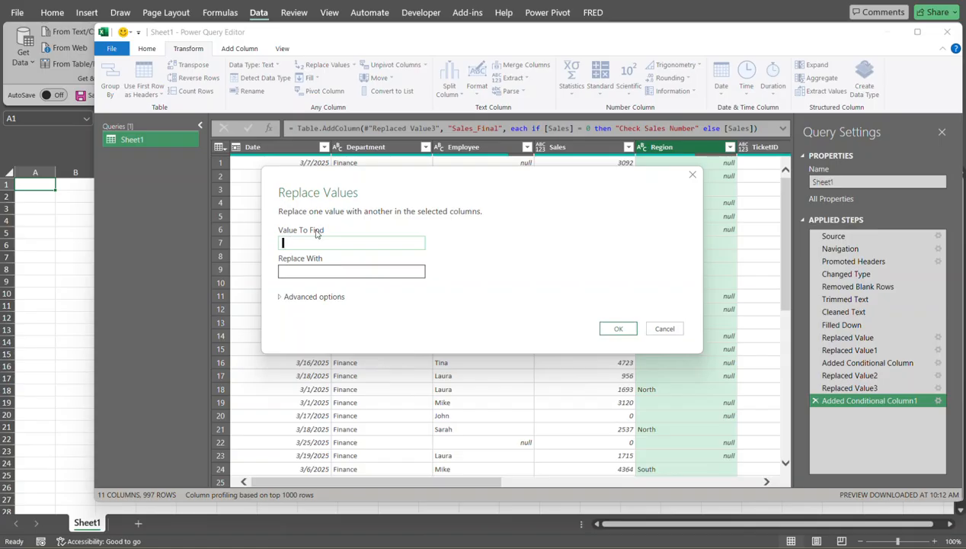
pyautogui.write('null')
pyautogui.press('Tab')
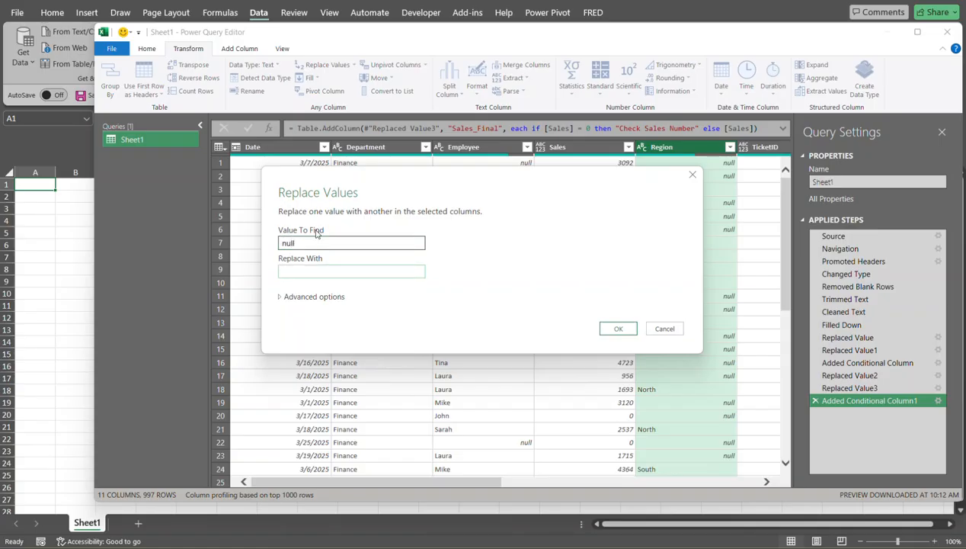
pyautogui.click(617, 328)
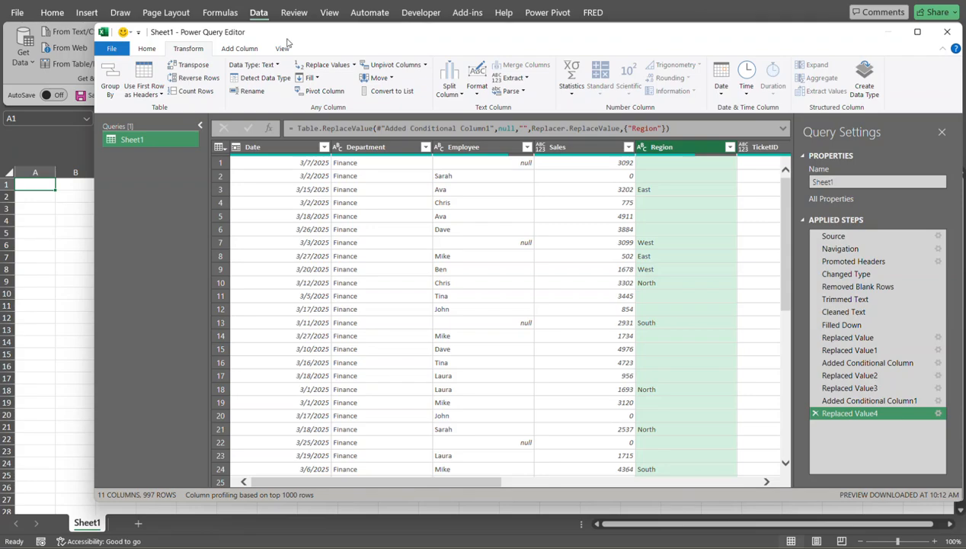
# Step: Start another conditional column and name it Region_Final
pyautogui.click(250, 48)
pyautogui.click(255, 66)
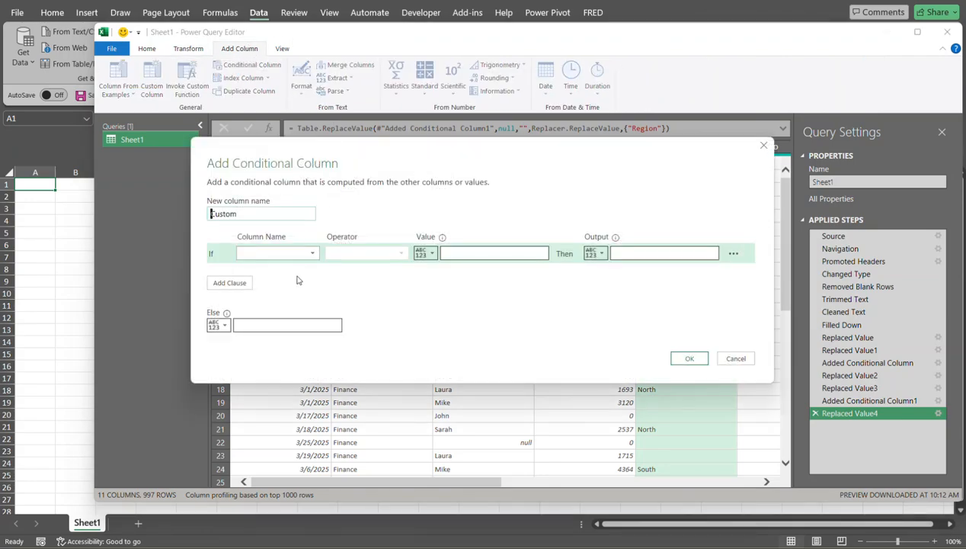
pyautogui.moveTo(288, 214); pyautogui.dragTo(178, 211)
pyautogui.write('Region_Final')
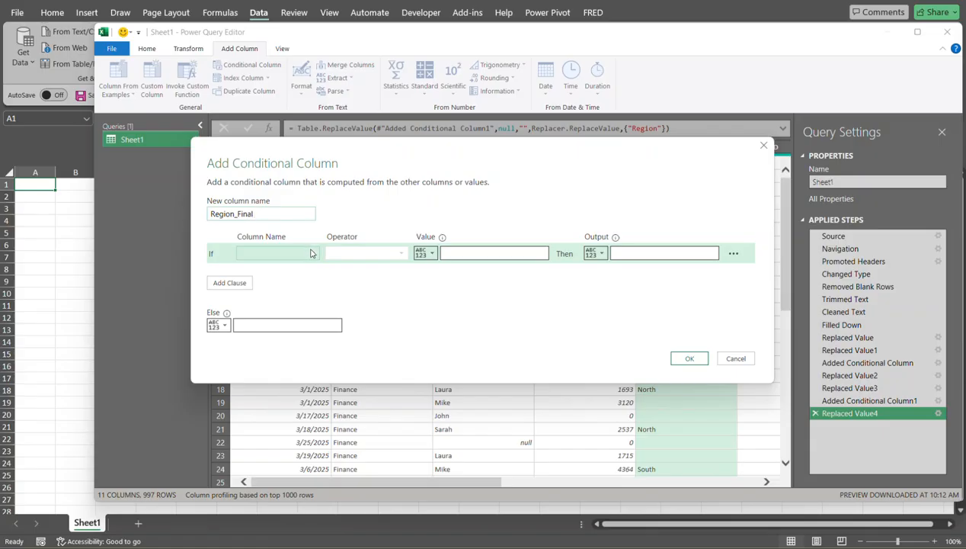
# Step: Define the condition so that a blank Region outputs Unknown, and create the column with no Else value
pyautogui.click(311, 254)
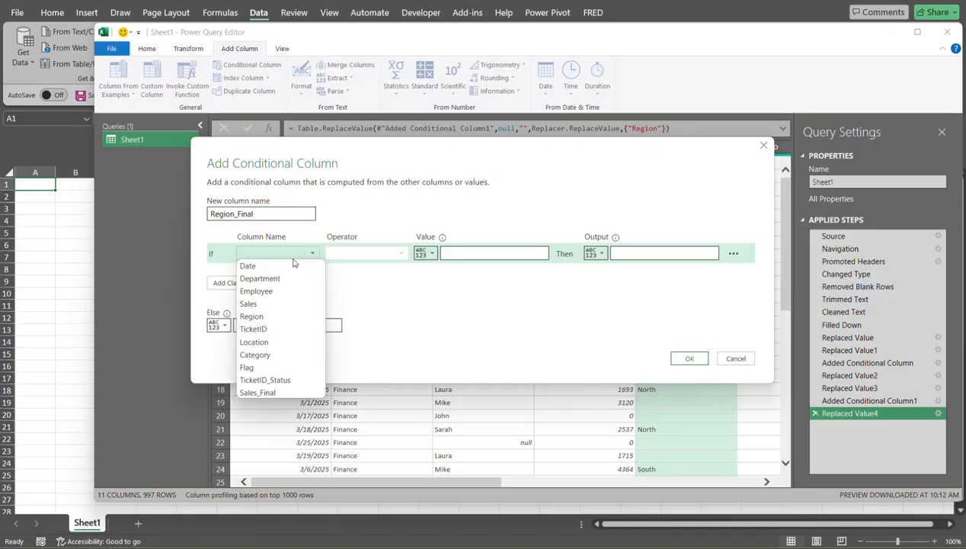
pyautogui.click(270, 319)
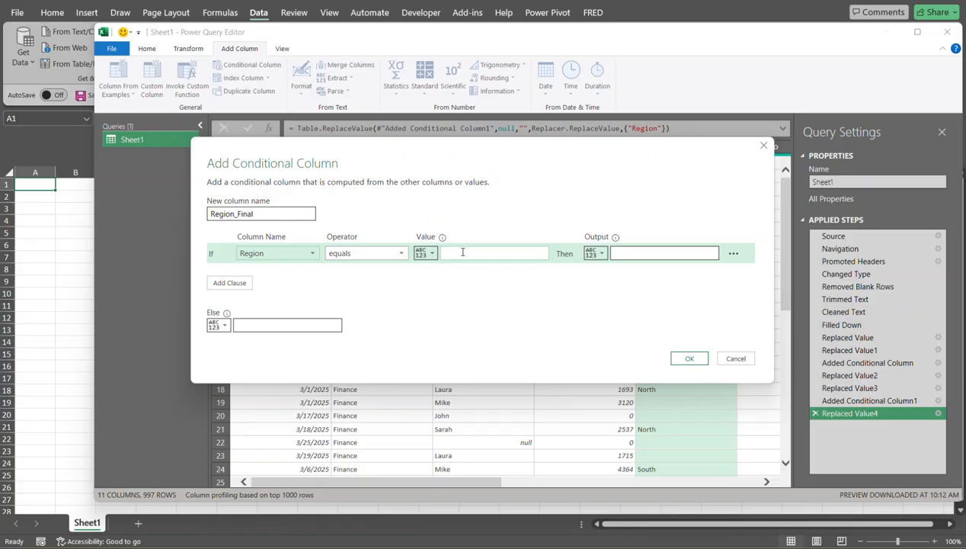
pyautogui.click(526, 252)
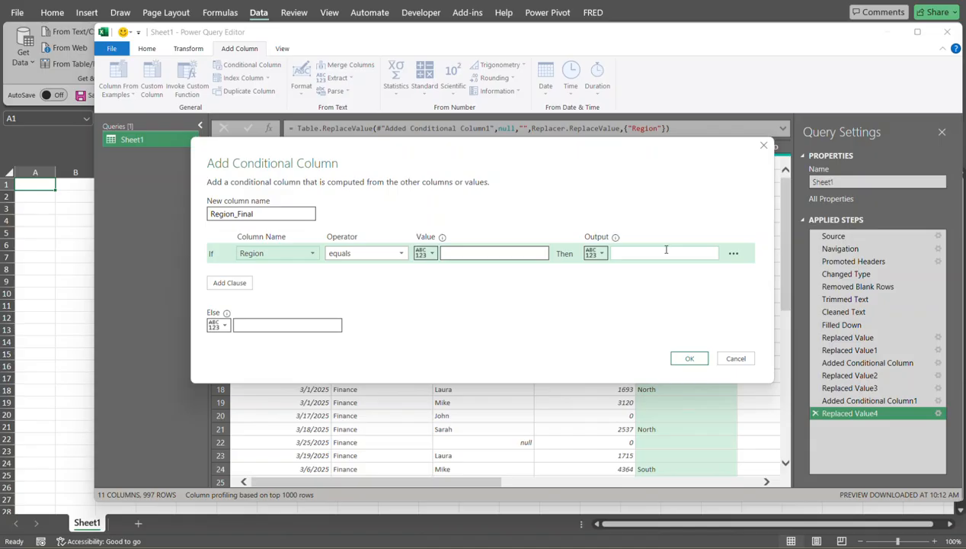
pyautogui.click(666, 252)
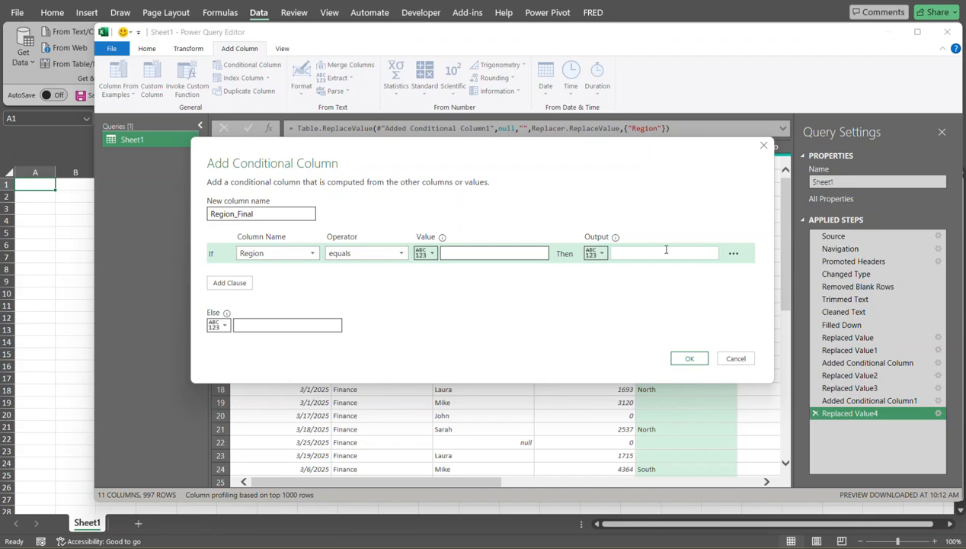
pyautogui.write('Unknown')
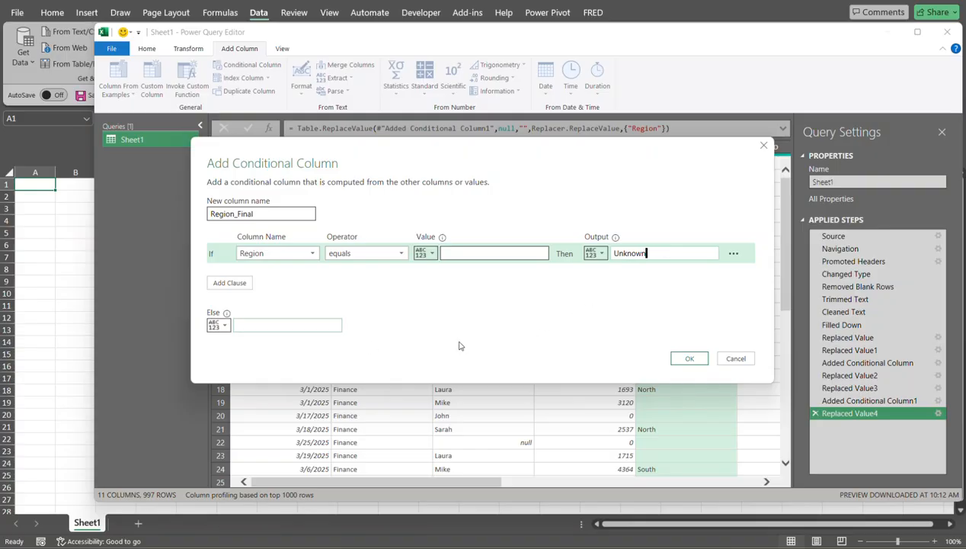
pyautogui.click(689, 359)
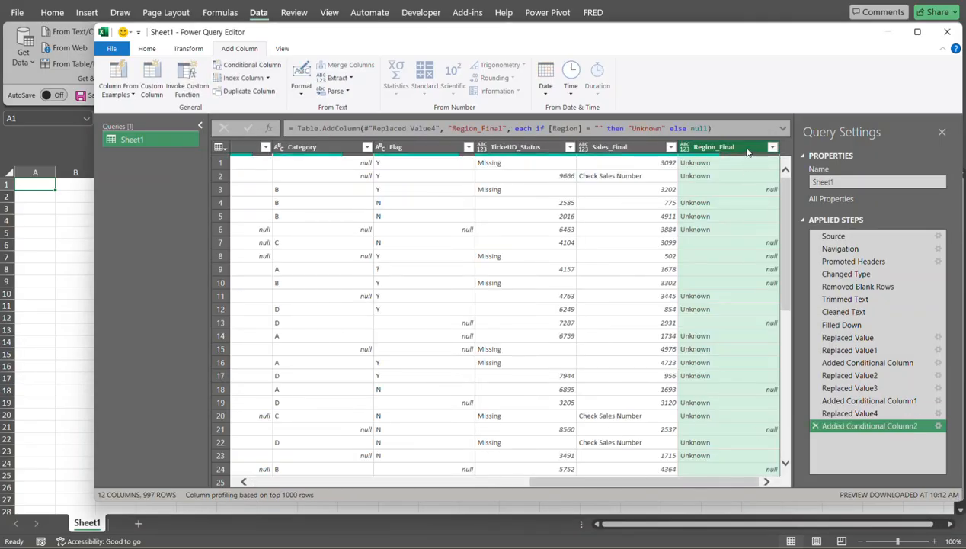
# Step: Edit the Region_Final column's formula so its else branch returns [Region] instead of null
pyautogui.click(706, 128)
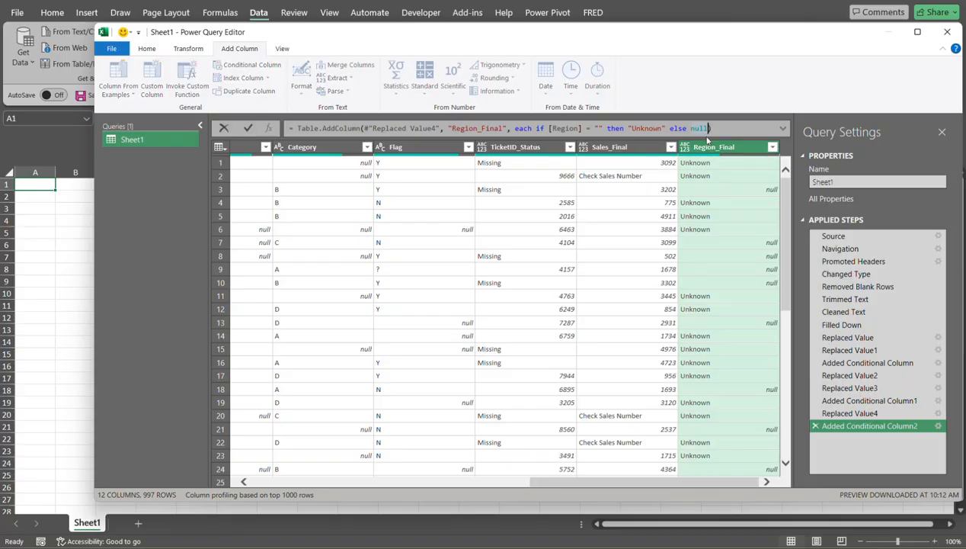
pyautogui.press('BackSpace')
pyautogui.press('BackSpace')
pyautogui.press('BackSpace')
pyautogui.press('BackSpace')
pyautogui.write('[]')
pyautogui.write('Region')
pyautogui.press('Return')
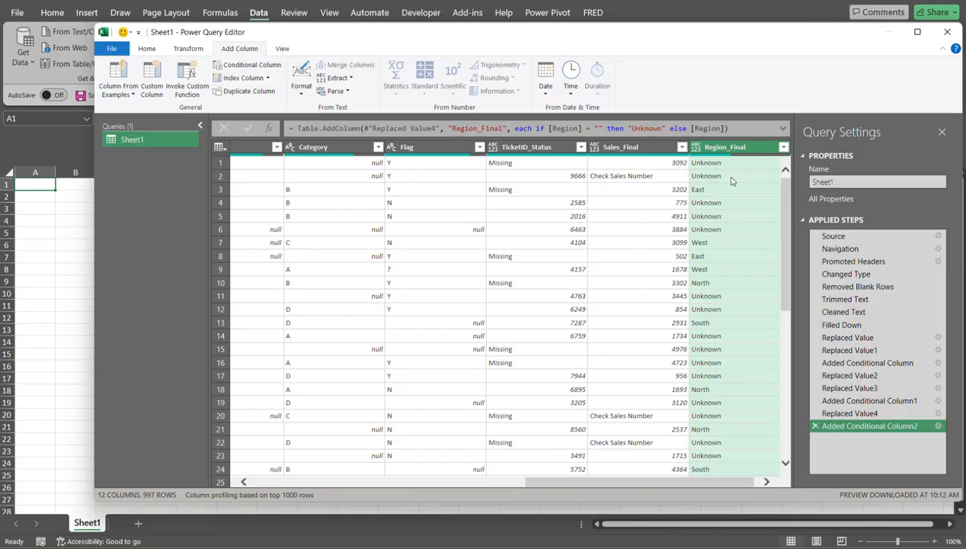
# Step: Check the distinct values in the Region_Final filter list and apply the filter with all values selected
pyautogui.click(783, 147)
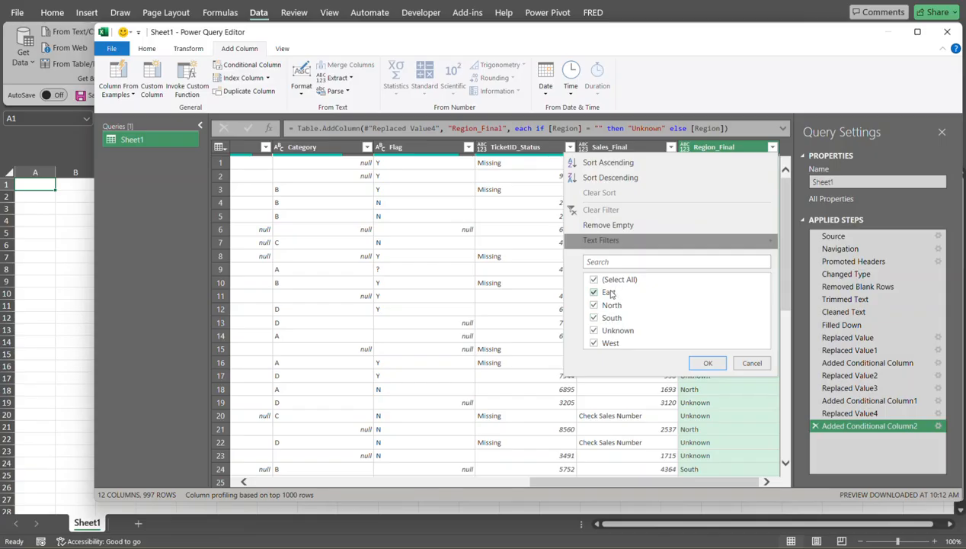
pyautogui.click(720, 364)
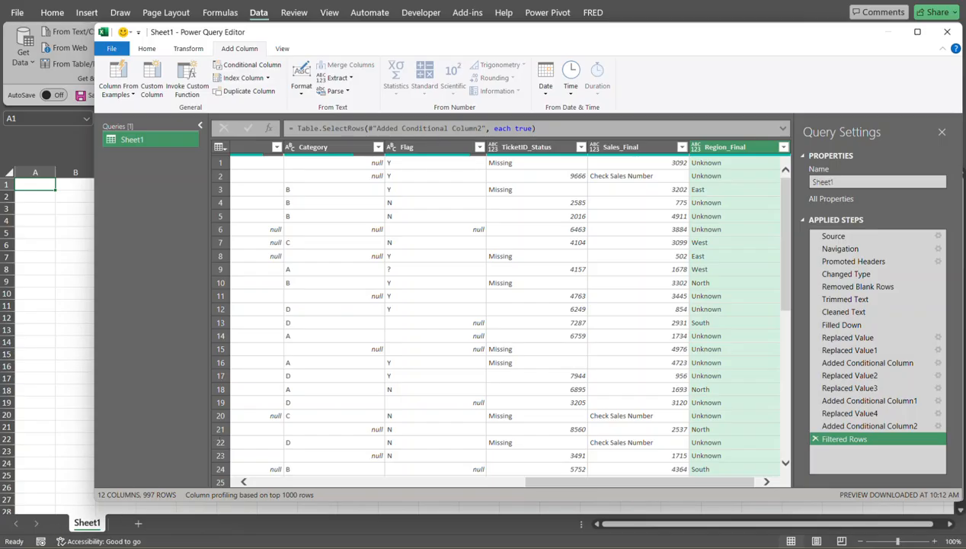
pyautogui.moveTo(659, 547)
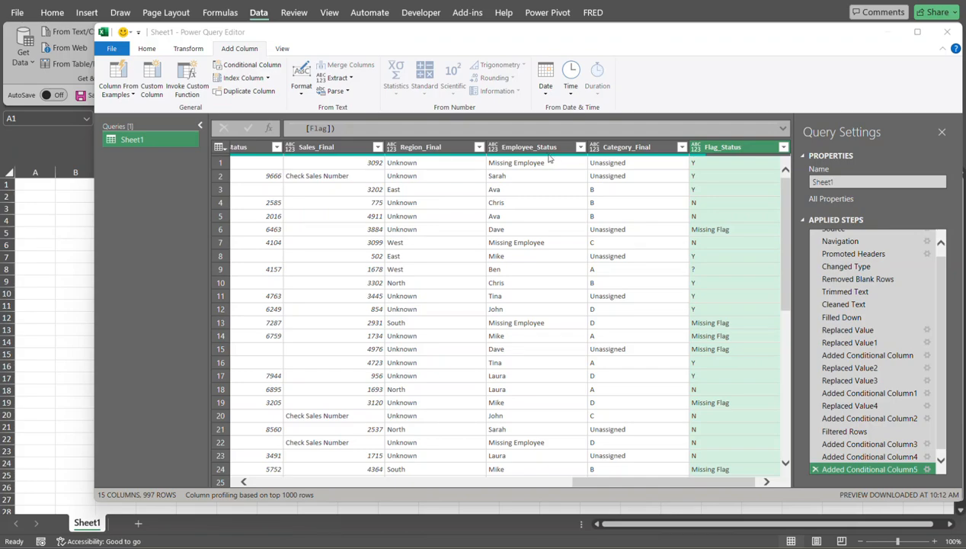
pyautogui.moveTo(549, 155)
pyautogui.moveTo(599, 485); pyautogui.dragTo(233, 456)
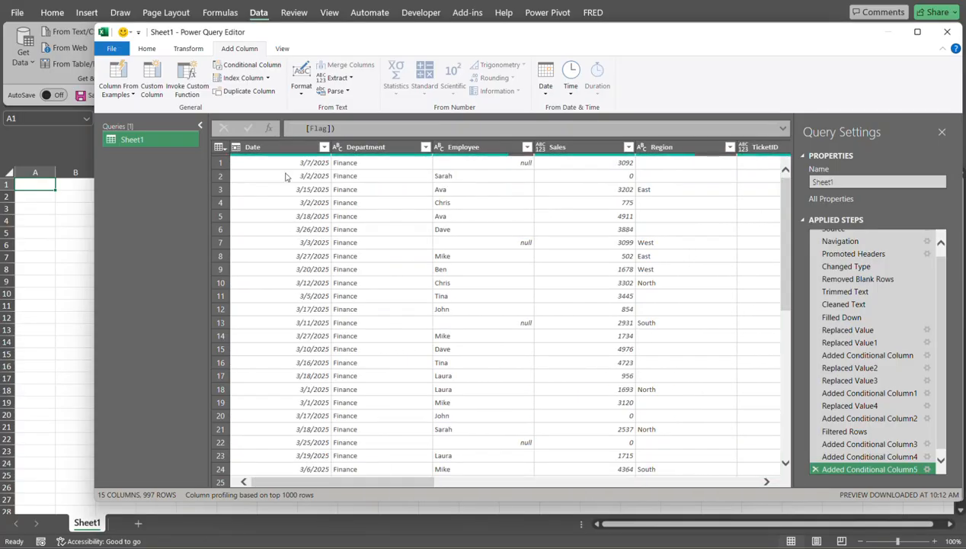
# Step: Check the data types assigned to the Date, Sales, Department and Employee columns
pyautogui.click(237, 147)
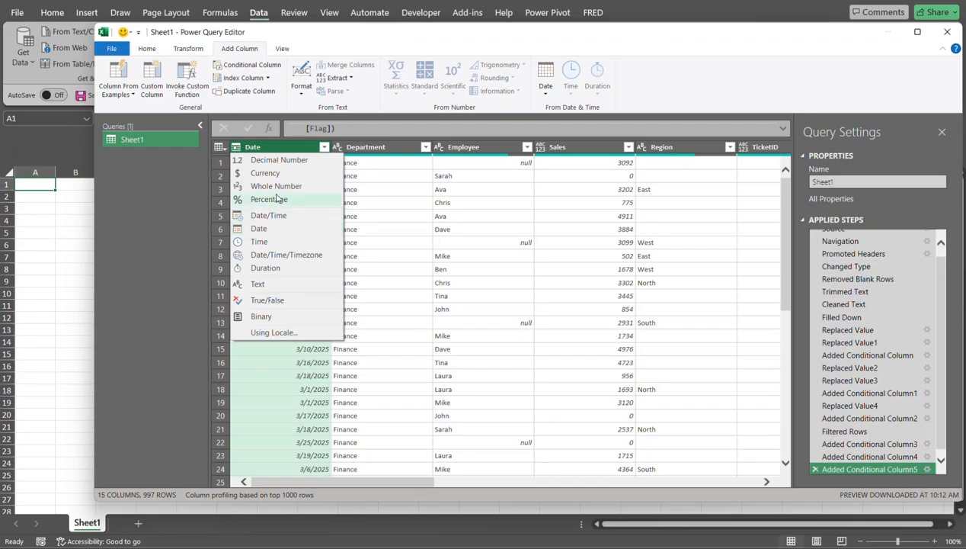
pyautogui.click(540, 150)
pyautogui.click(542, 150)
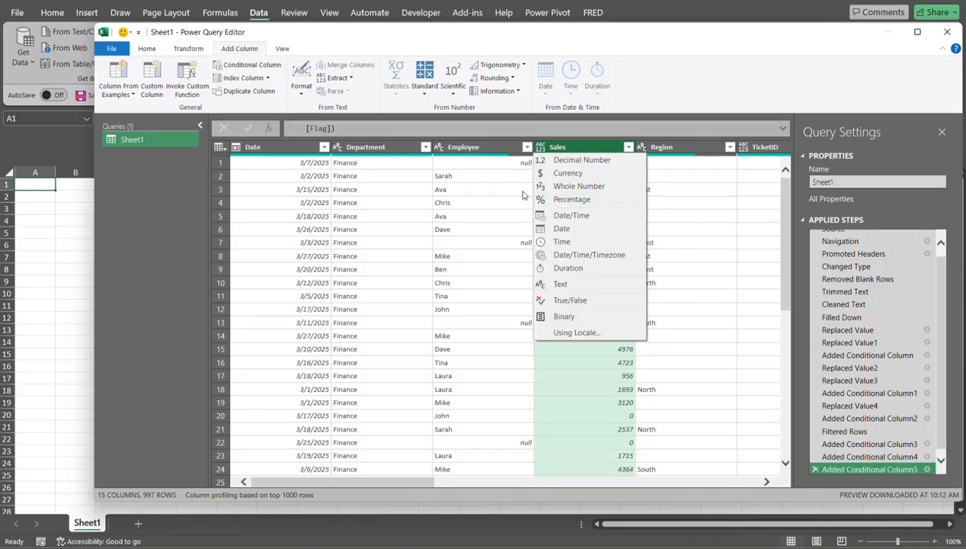
pyautogui.click(340, 150)
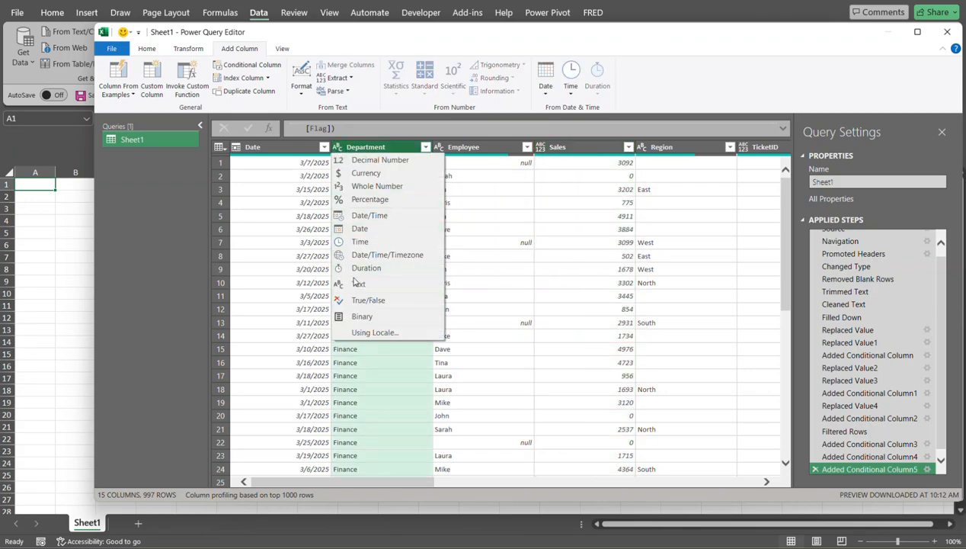
pyautogui.click(461, 148)
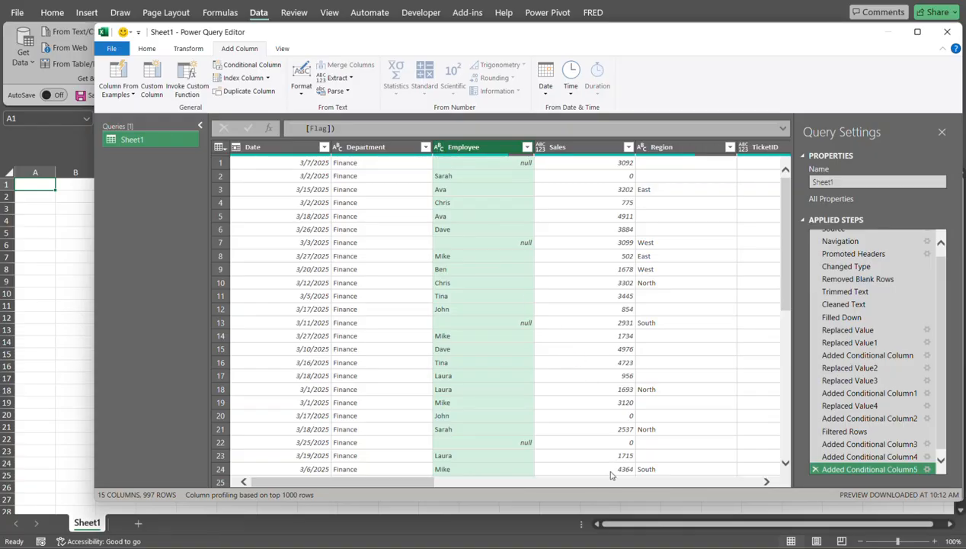
# Step: Change the TicketID column's data type to Whole Number
pyautogui.moveTo(406, 481); pyautogui.dragTo(541, 487)
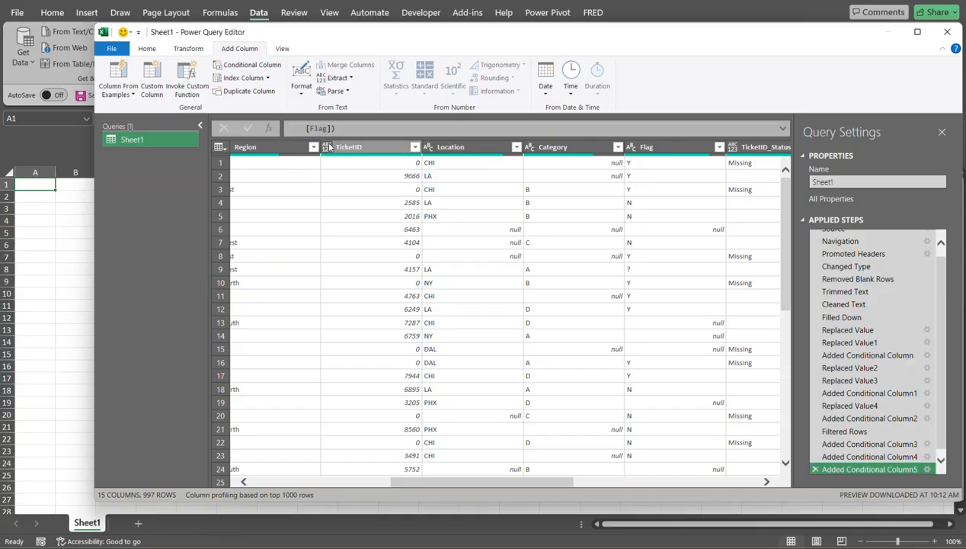
pyautogui.click(328, 147)
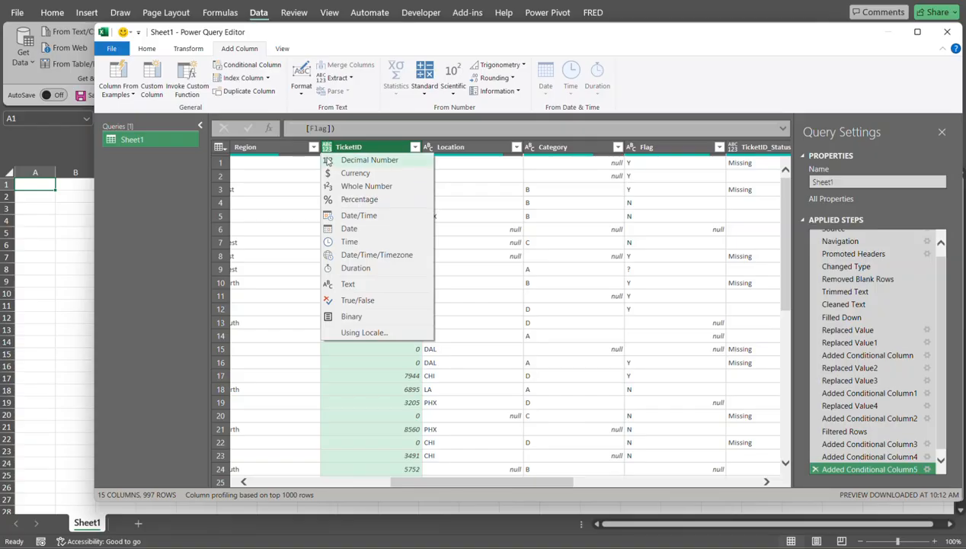
pyautogui.click(341, 189)
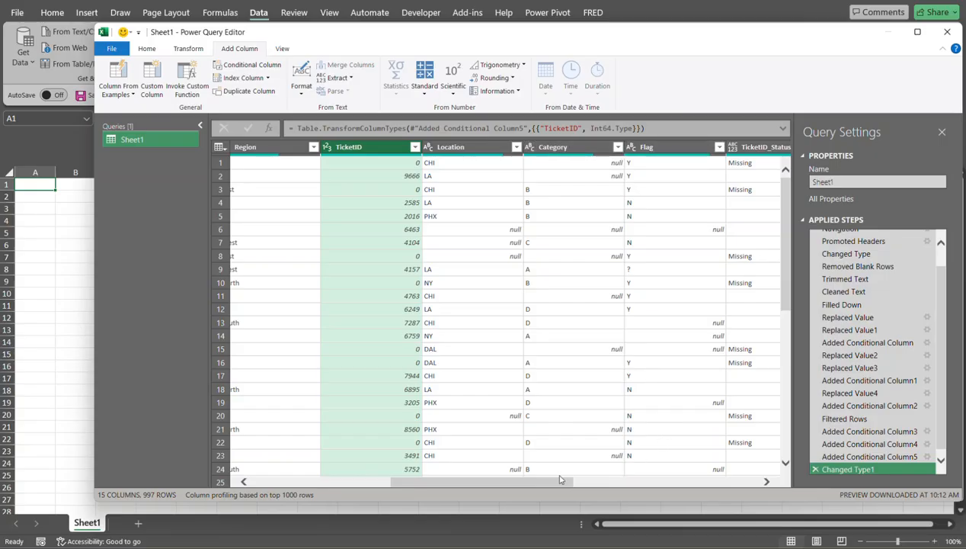
# Step: Rename the Sheet1 query as Sales
pyautogui.moveTo(558, 480); pyautogui.dragTo(660, 481)
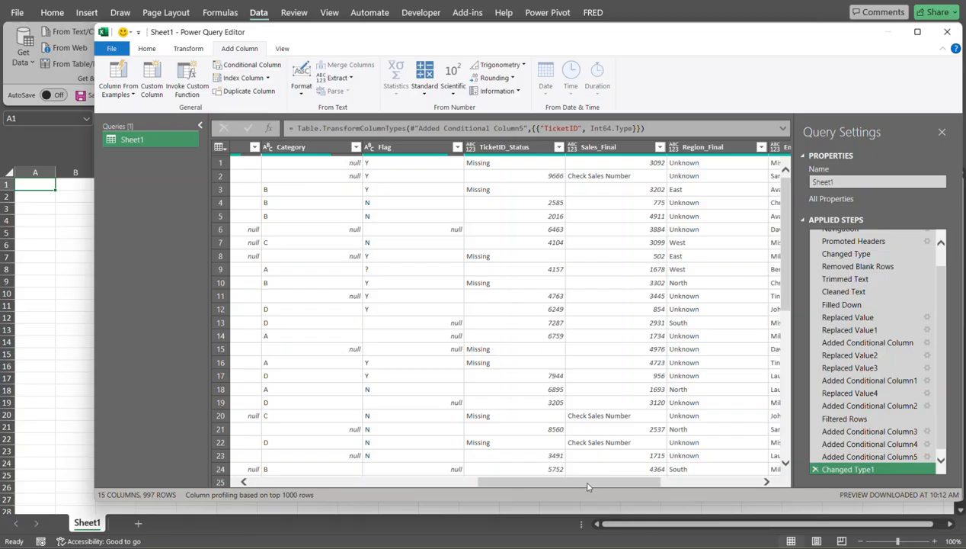
pyautogui.moveTo(587, 485); pyautogui.dragTo(657, 485)
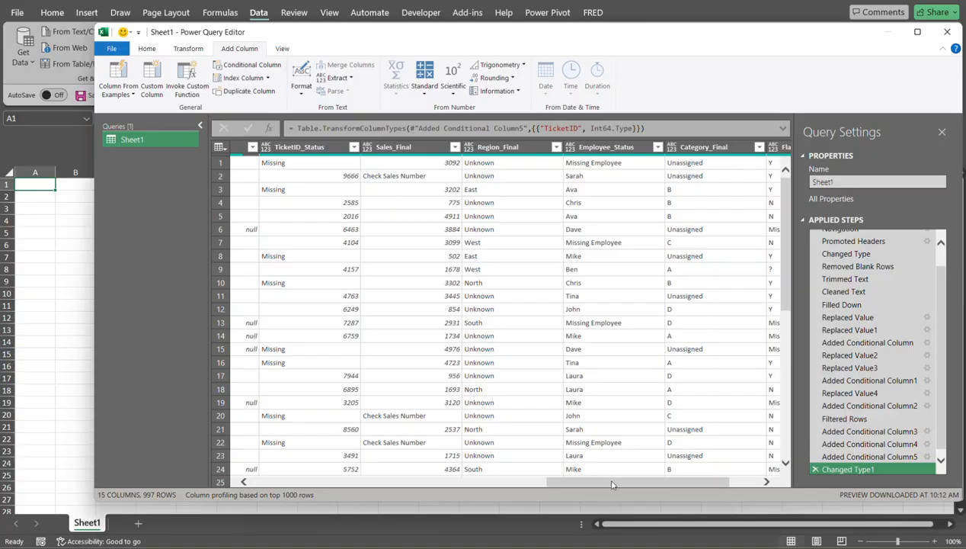
pyautogui.moveTo(609, 483); pyautogui.dragTo(658, 484)
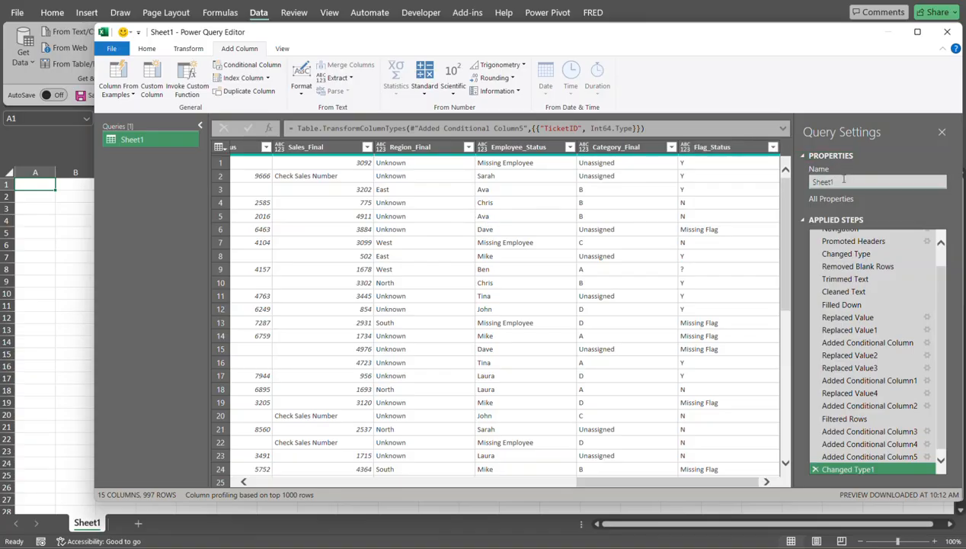
pyautogui.moveTo(843, 180); pyautogui.dragTo(809, 184)
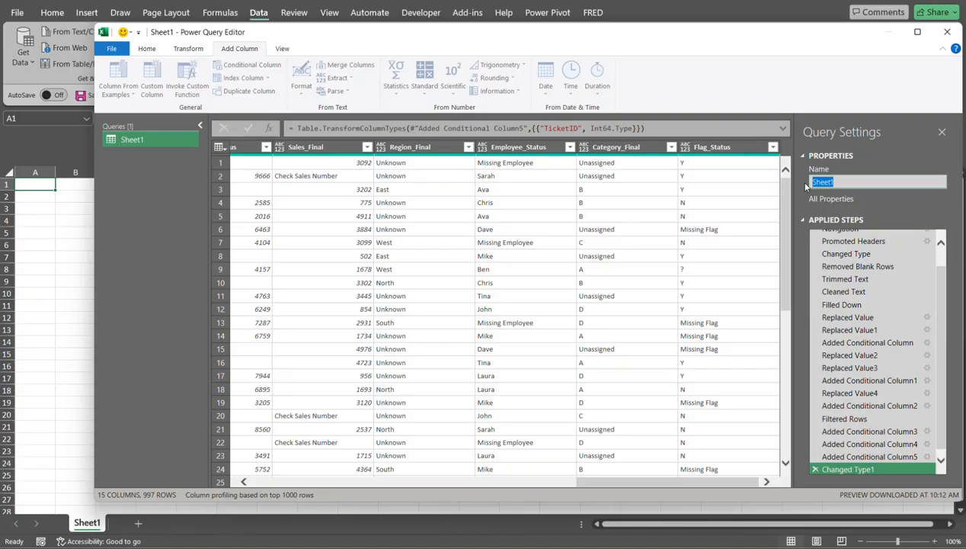
pyautogui.write('Sales')
pyautogui.press('Return')
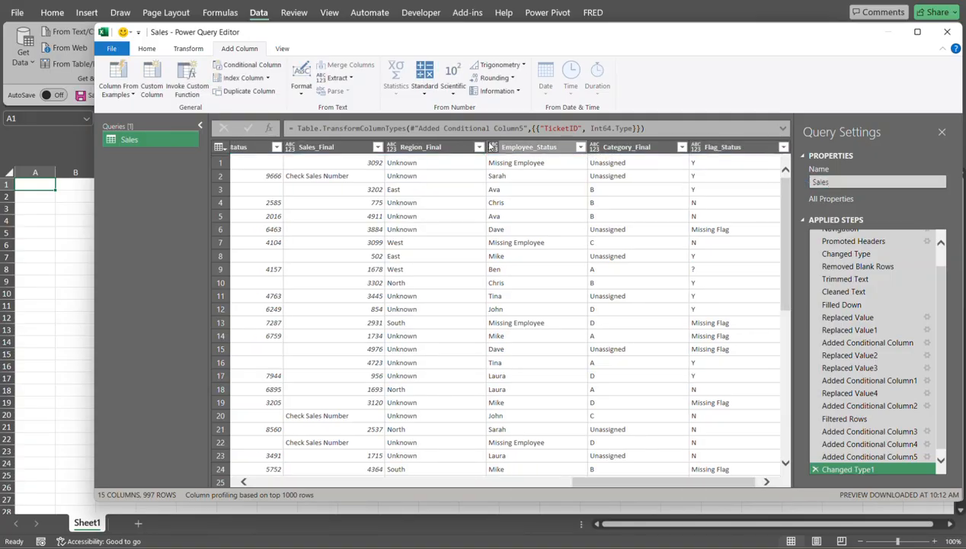
# Step: Close the query editor and load the Sales query into the workbook as a table
pyautogui.click(150, 50)
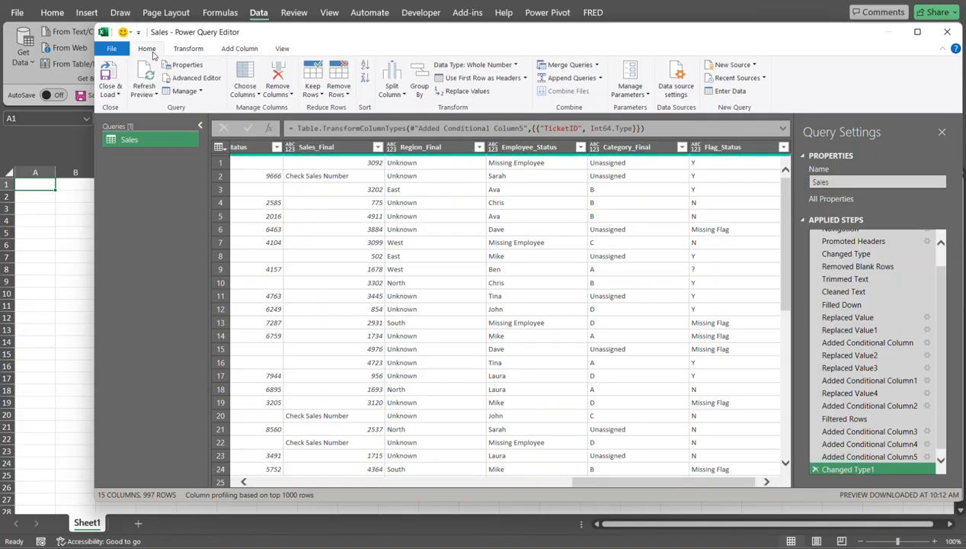
pyautogui.click(117, 94)
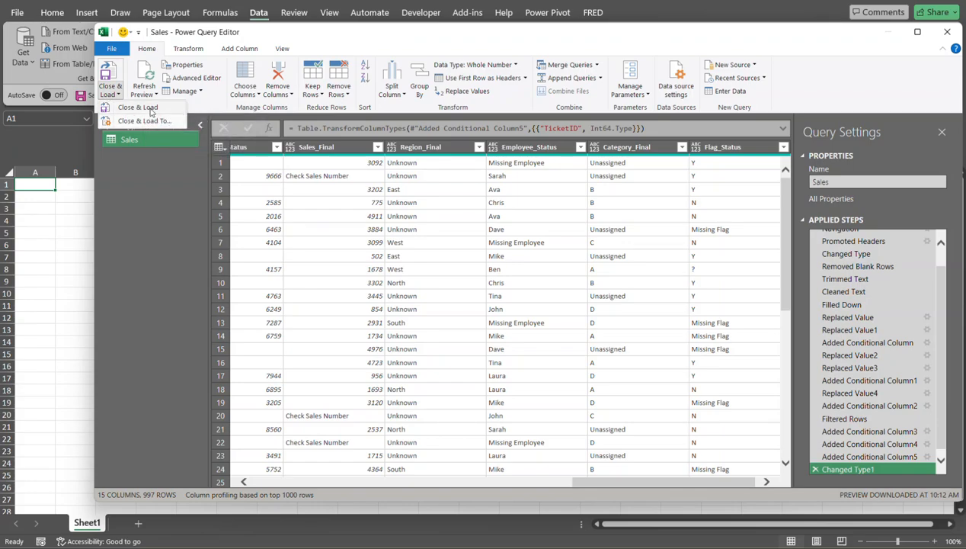
pyautogui.click(151, 112)
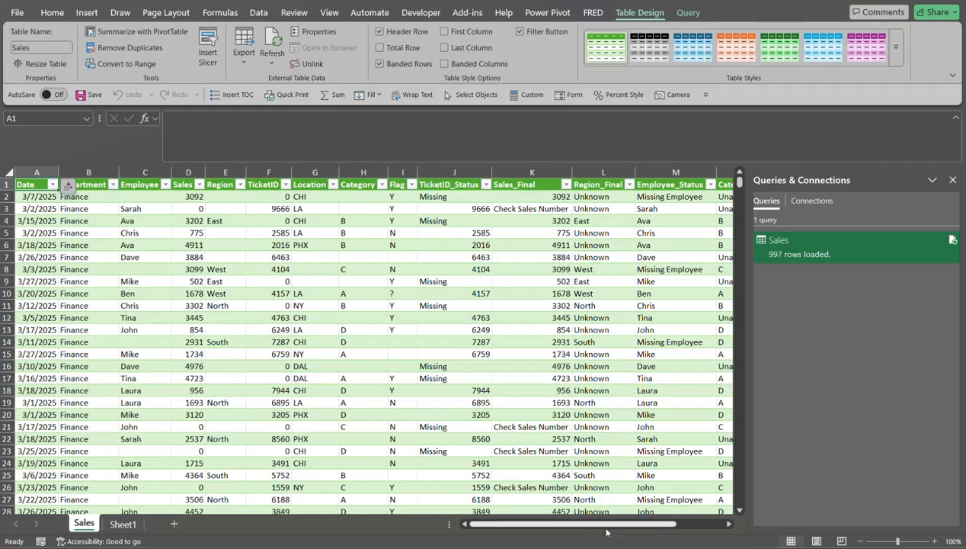
# Step: Filter the loaded table's TicketID_Status column to show only the Missing rows
pyautogui.moveTo(608, 528); pyautogui.dragTo(655, 528)
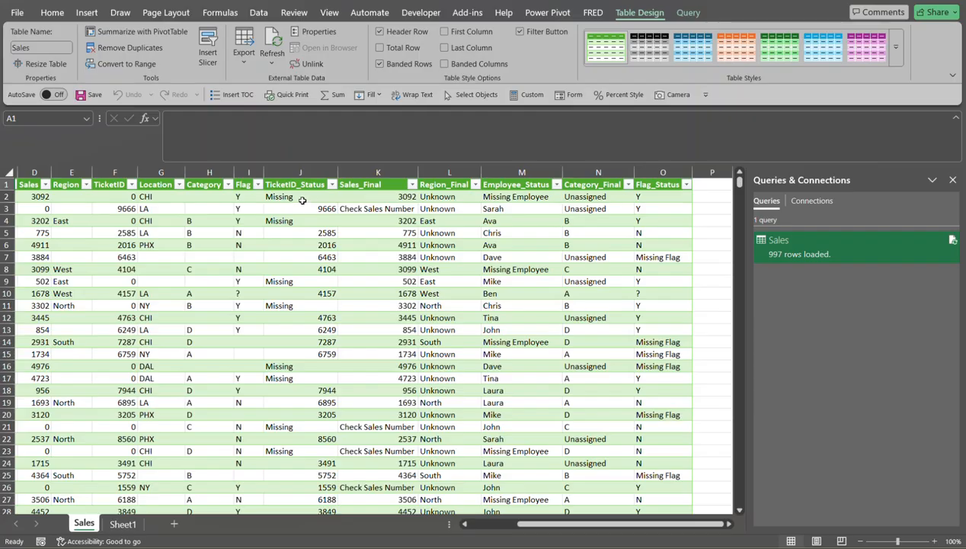
pyautogui.click(333, 185)
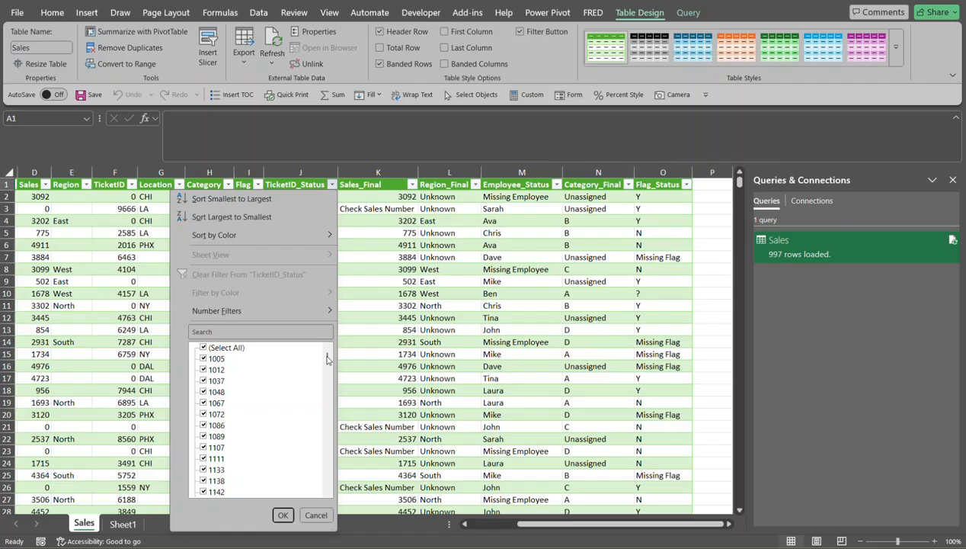
pyautogui.moveTo(327, 356)
pyautogui.mouseDown()
pyautogui.moveTo(328, 375)
pyautogui.moveTo(329, 352)
pyautogui.mouseUp()
pyautogui.click(204, 347)
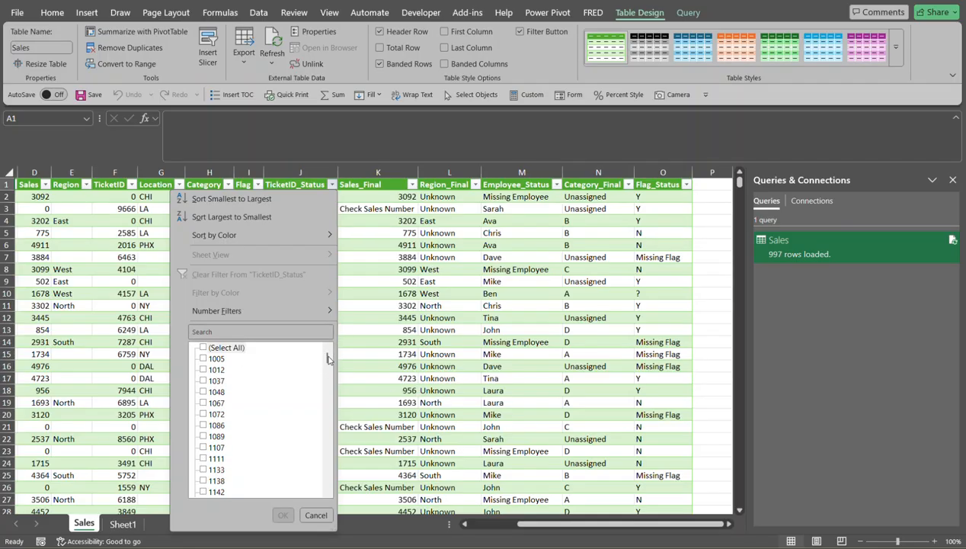
pyautogui.moveTo(328, 358); pyautogui.dragTo(301, 488)
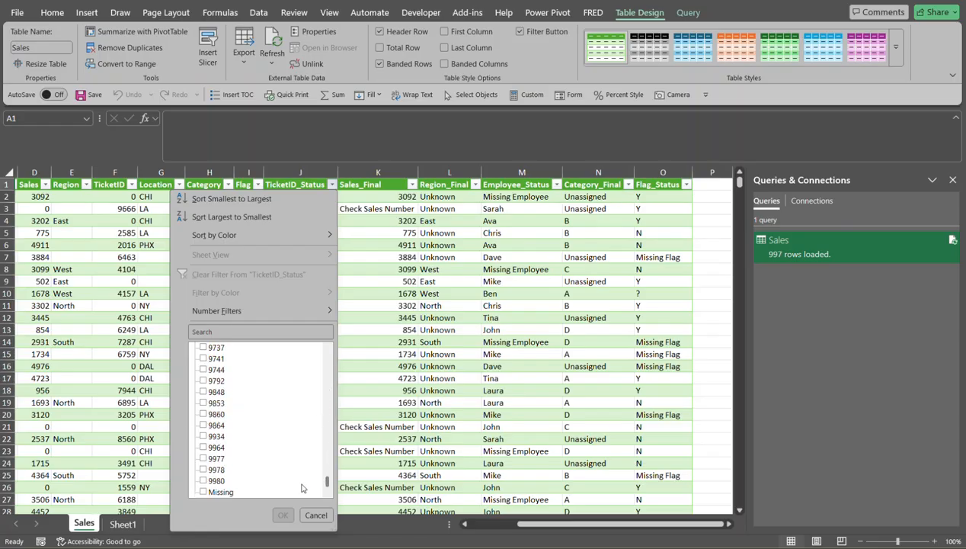
pyautogui.click(204, 492)
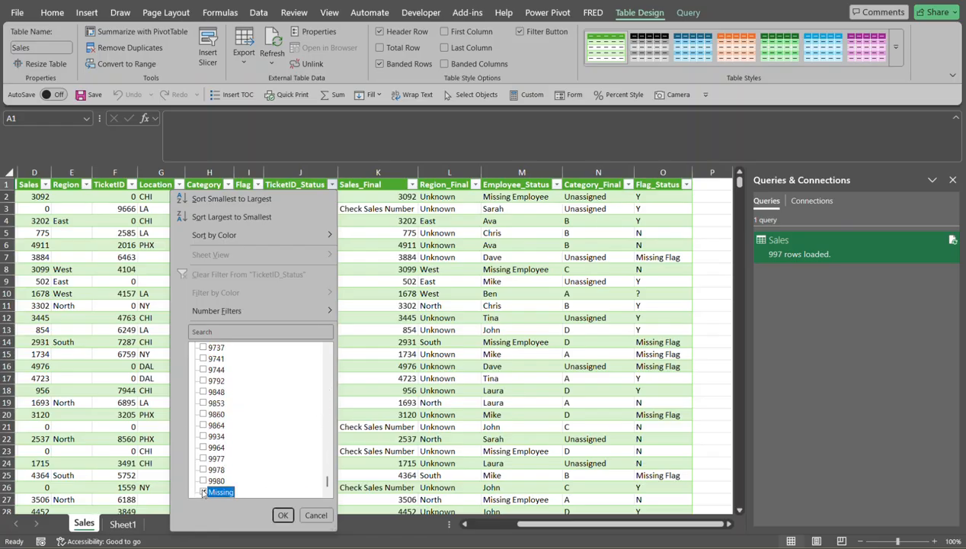
pyautogui.click(283, 515)
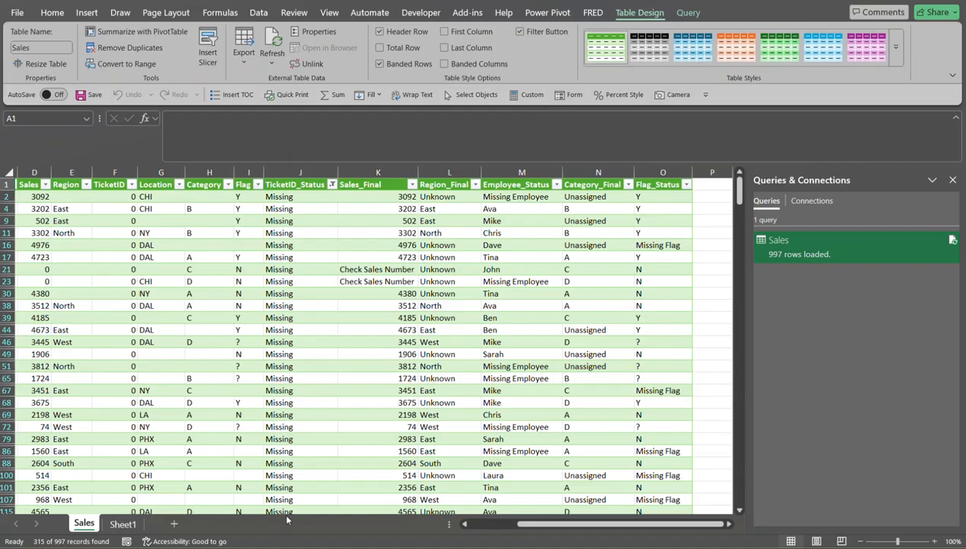